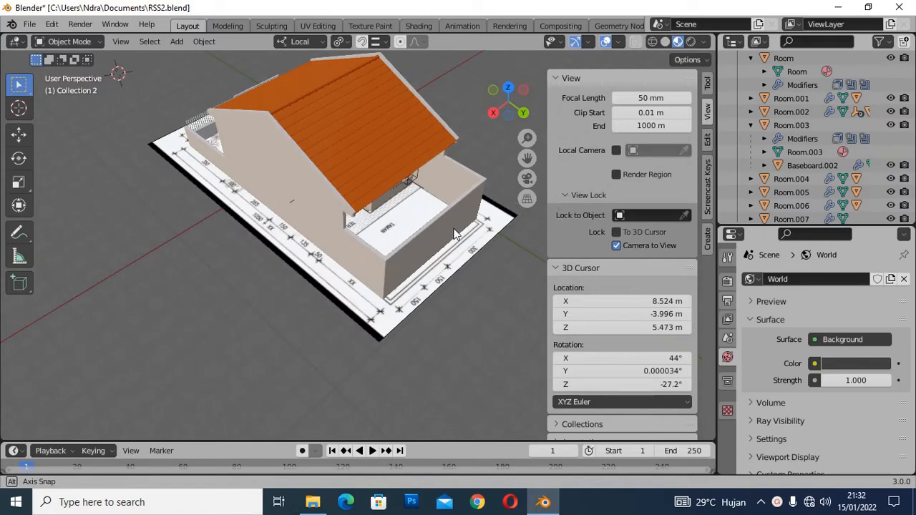
Step: Enable the floor for the walled yard behind the house, Room.006, in its Archimesh room settings
{"action": "left_click", "coordinate": [469, 176]}
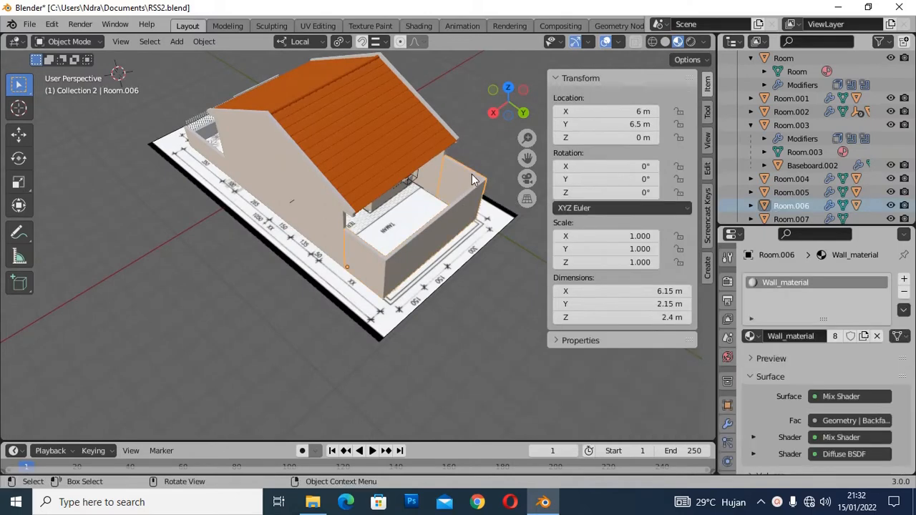
{"action": "left_click", "coordinate": [705, 268]}
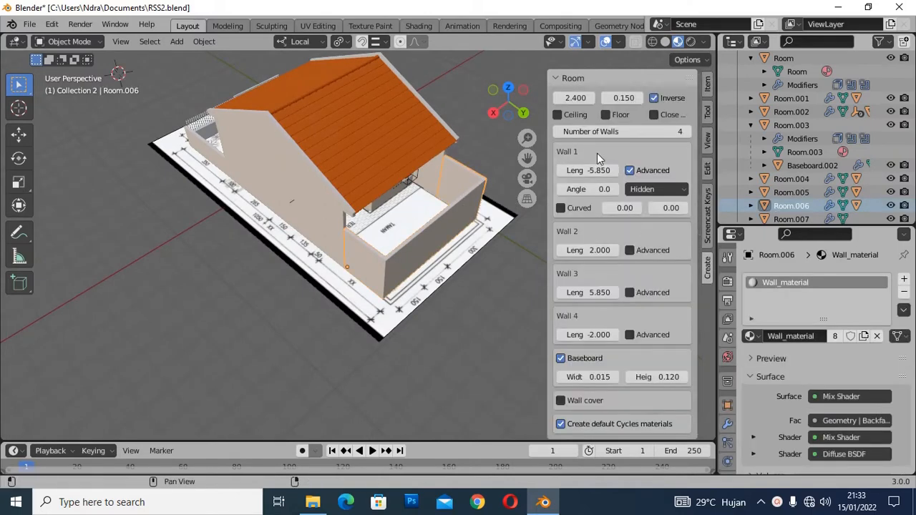
{"action": "left_click", "coordinate": [607, 114]}
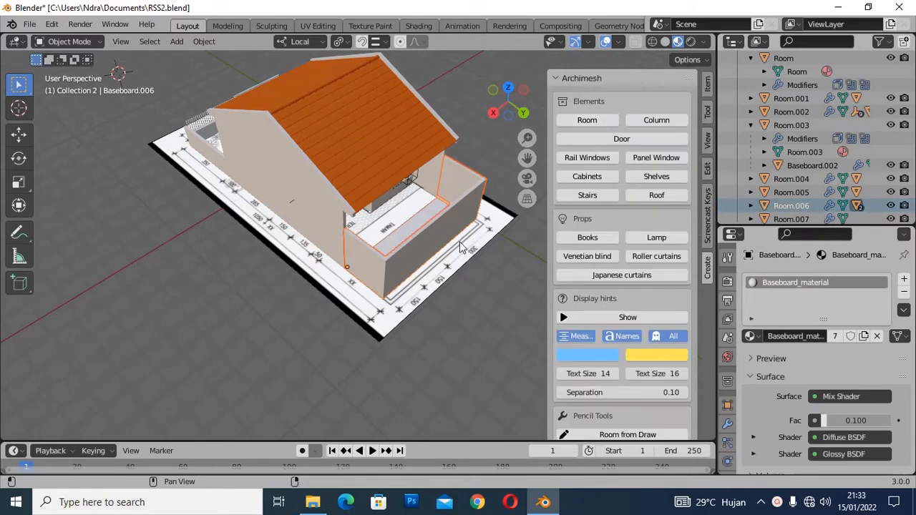
Step: Enable the floor for the main house walls under the roof, Room.004
{"action": "middle_click_drag", "start_coordinate": [494, 154], "coordinate": [476, 182]}
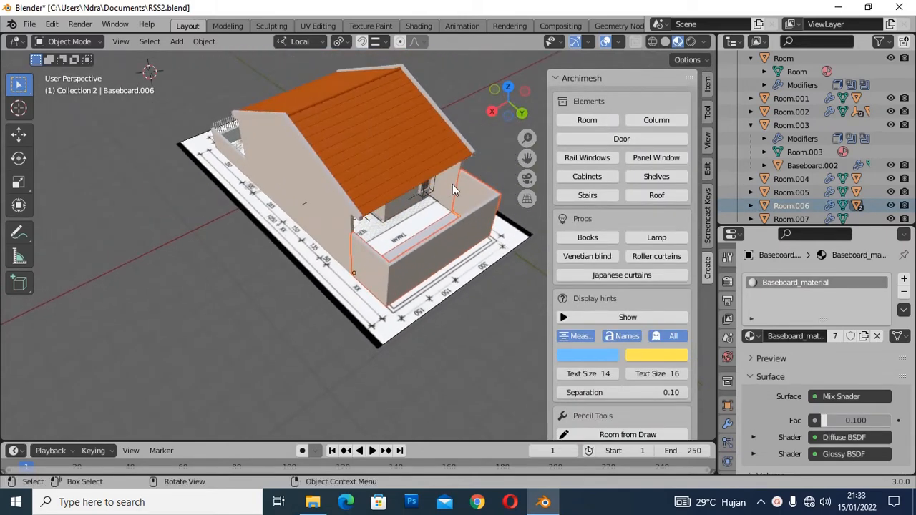
{"action": "left_click", "coordinate": [453, 184]}
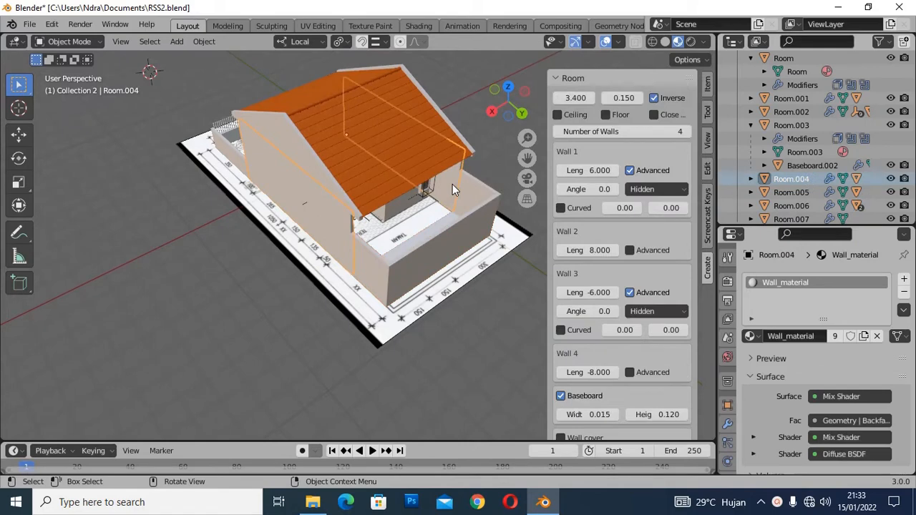
{"action": "left_click", "coordinate": [618, 114]}
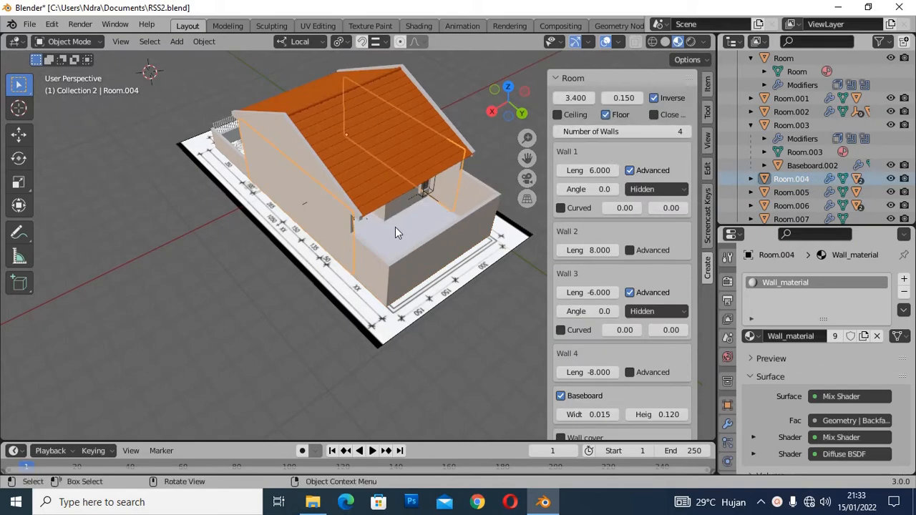
Step: Enable the floor for the fenced front yard with the carport and garden area, Room.005
{"action": "middle_click_drag", "start_coordinate": [395, 227], "coordinate": [344, 206]}
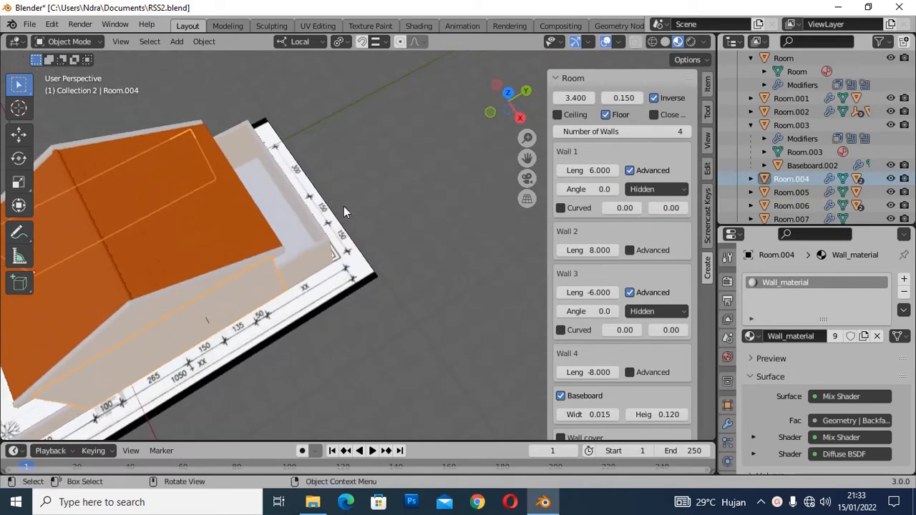
{"action": "scroll", "coordinate": [344, 208], "scroll_direction": "down", "scroll_amount": 4}
{"action": "middle_click_drag", "start_coordinate": [301, 297], "coordinate": [375, 253]}
{"action": "scroll", "coordinate": [367, 257], "scroll_direction": "down", "scroll_amount": 4}
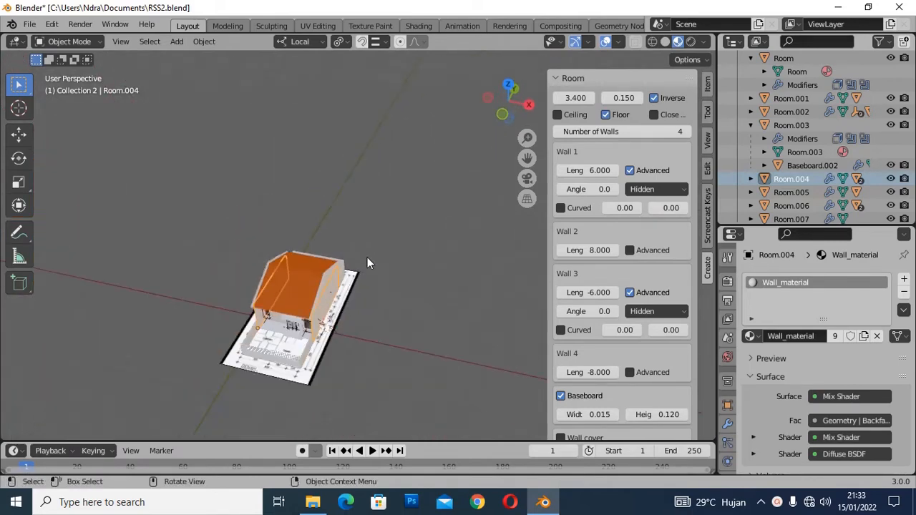
{"action": "middle_click_drag", "start_coordinate": [353, 352], "coordinate": [380, 311]}
{"action": "scroll", "coordinate": [359, 362], "scroll_direction": "up", "scroll_amount": 5}
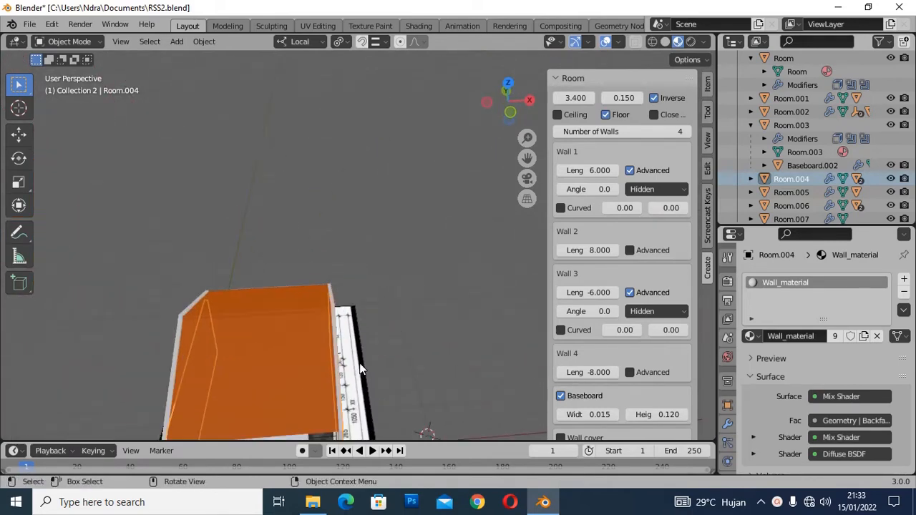
{"action": "middle_click_drag", "start_coordinate": [360, 363], "coordinate": [405, 99], "text": "shift"}
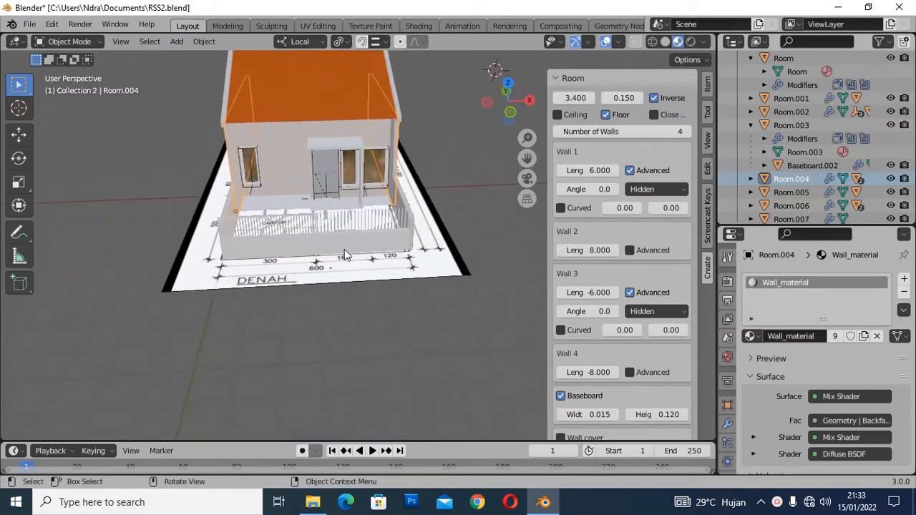
{"action": "middle_click_drag", "start_coordinate": [344, 249], "coordinate": [441, 315]}
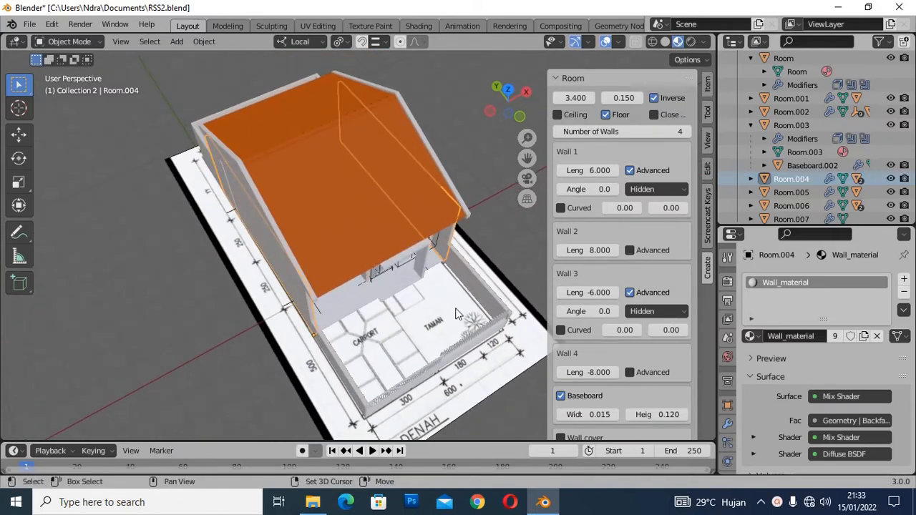
{"action": "scroll", "coordinate": [457, 312], "scroll_direction": "up", "scroll_amount": 4}
{"action": "scroll", "coordinate": [456, 309], "scroll_direction": "down", "scroll_amount": 2}
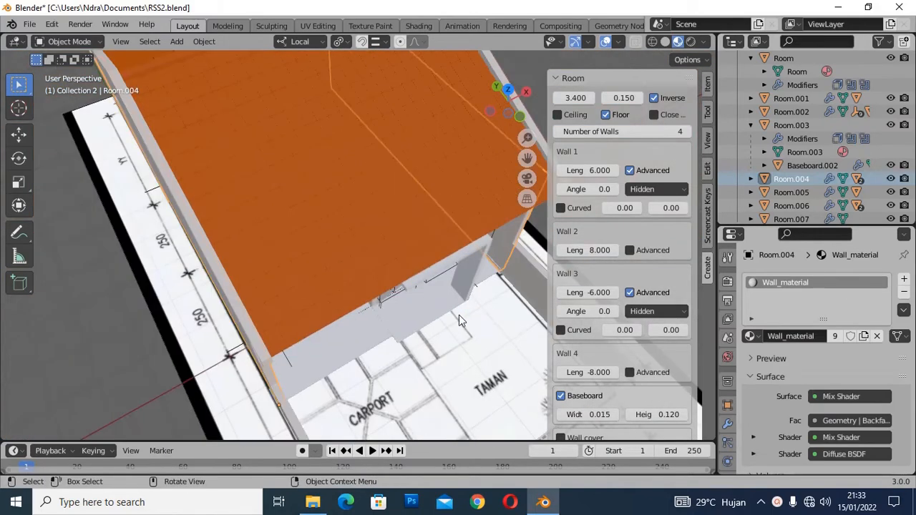
{"action": "middle_click_drag", "start_coordinate": [490, 321], "coordinate": [364, 232], "text": "shift"}
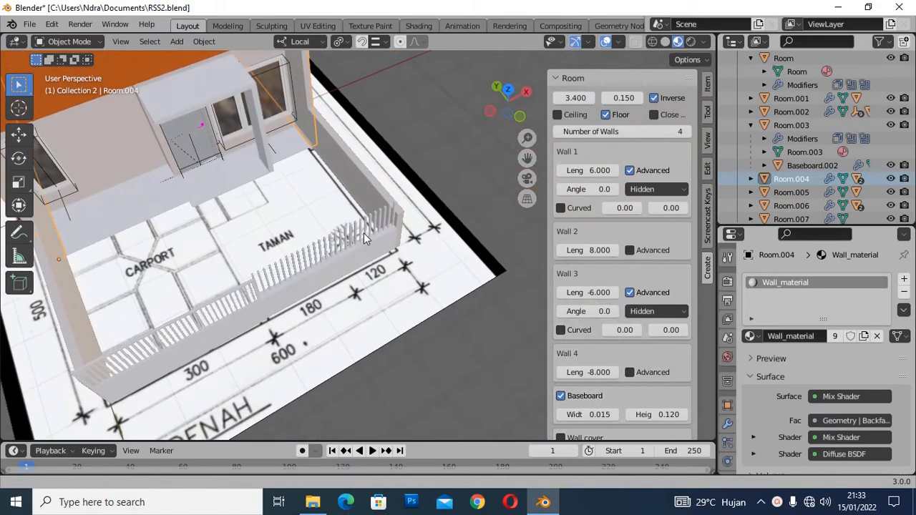
{"action": "left_click", "coordinate": [347, 177]}
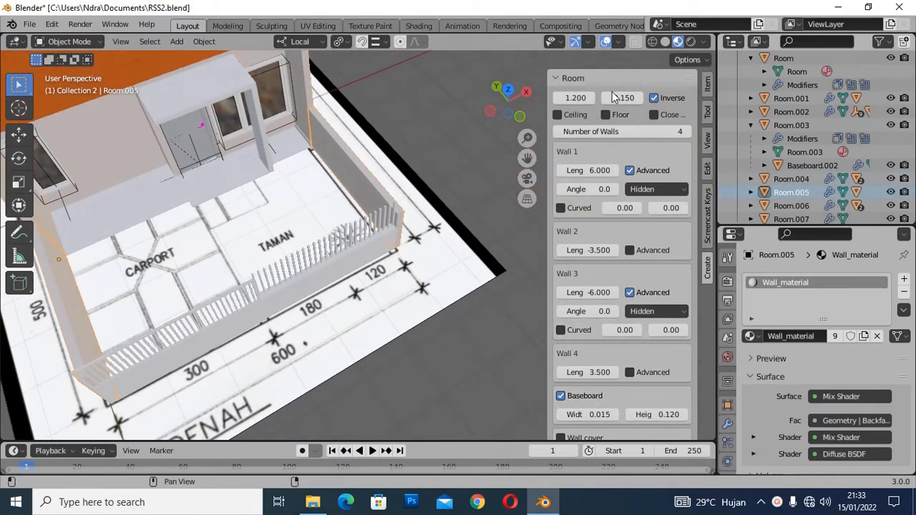
{"action": "left_click", "coordinate": [617, 115]}
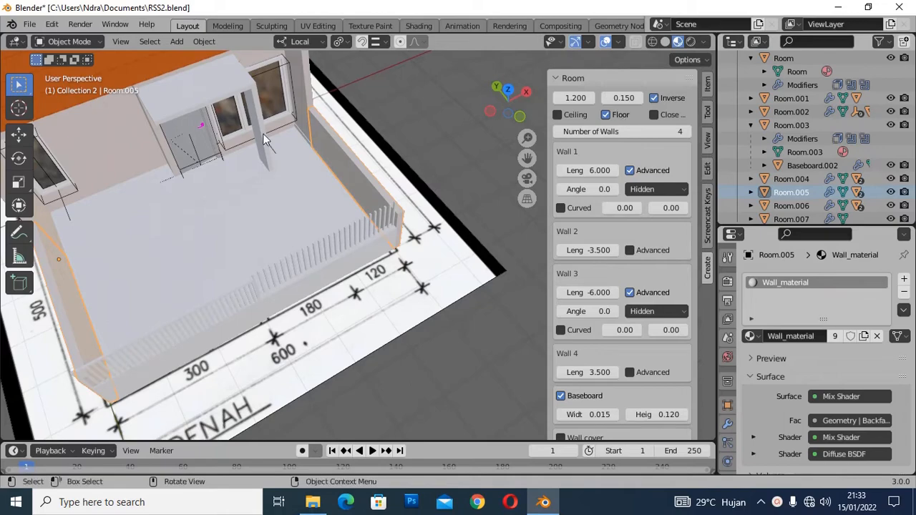
Step: Collapse the Room and Archimesh settings to clear the view of the front yard
{"action": "middle_click_drag", "start_coordinate": [185, 209], "coordinate": [209, 210]}
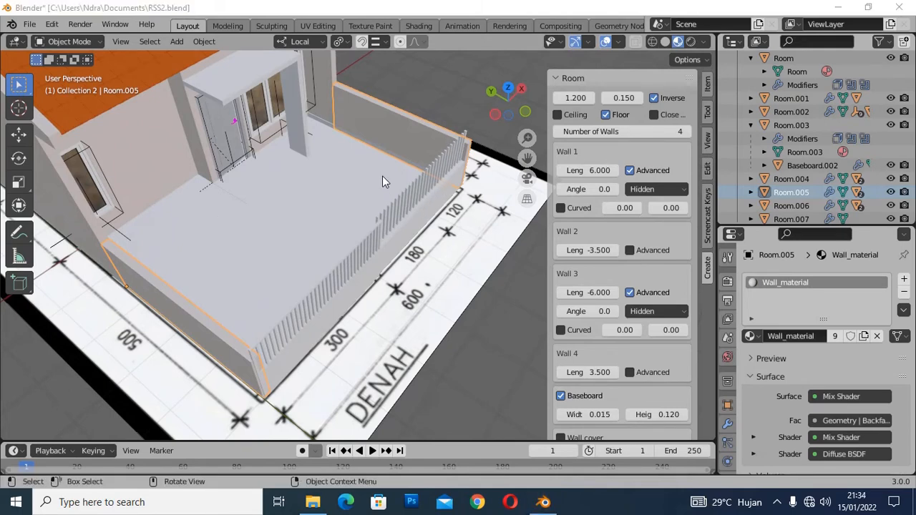
{"action": "left_click", "coordinate": [558, 79]}
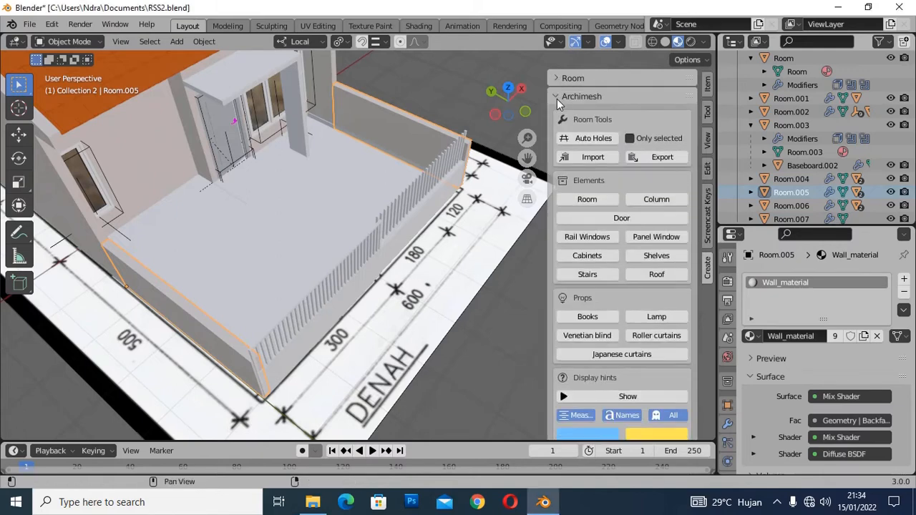
{"action": "left_click", "coordinate": [557, 96]}
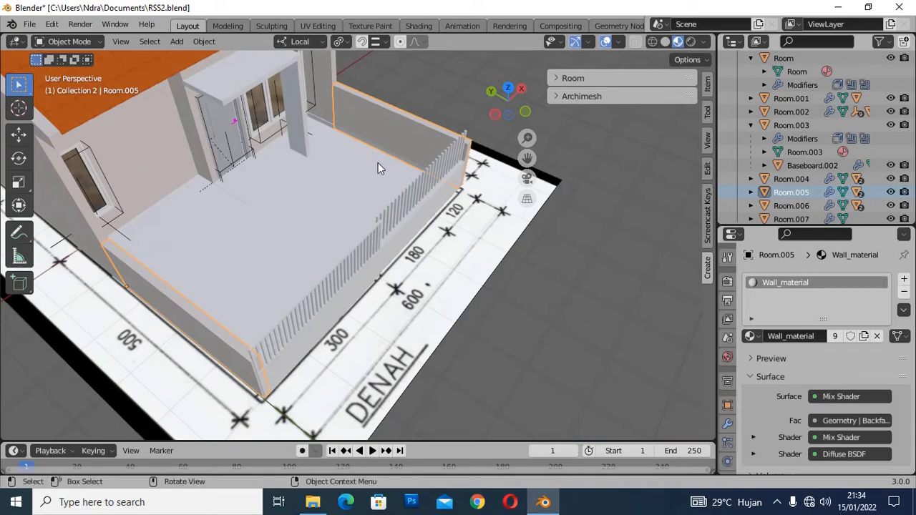
Step: Switch to File Explorer and examine the texture maps in the BathroomFloorTiles01_MR_3K and BrickWall05_MR_3K folders of Texture PBR, then close it
{"action": "mouse_move", "coordinate": [315, 503]}
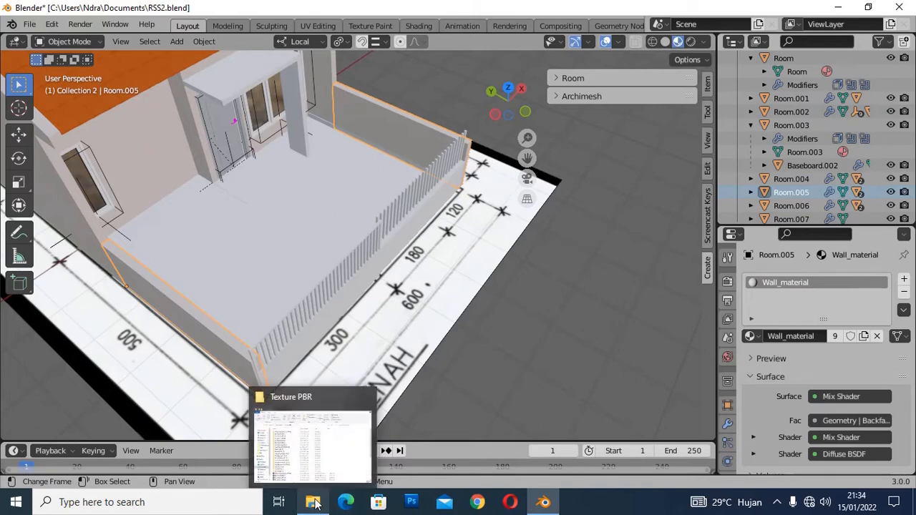
{"action": "left_click", "coordinate": [313, 503]}
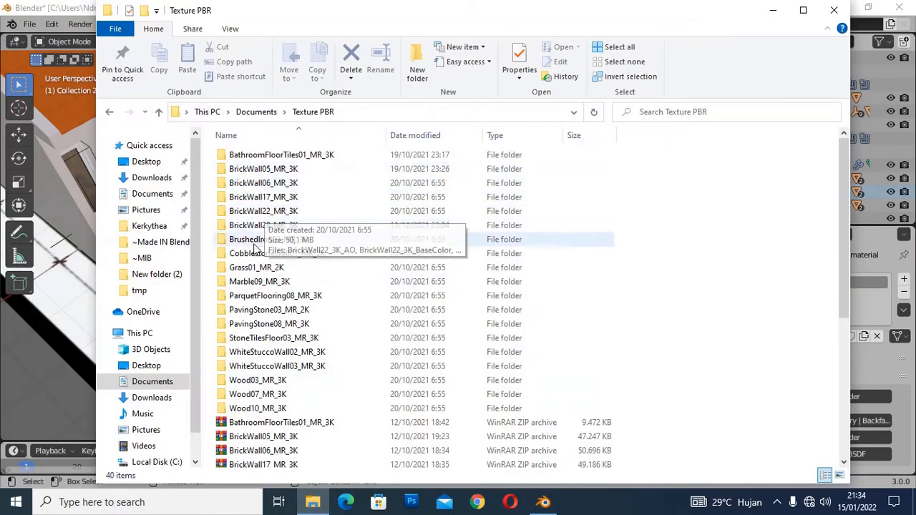
{"action": "double_click", "coordinate": [260, 156]}
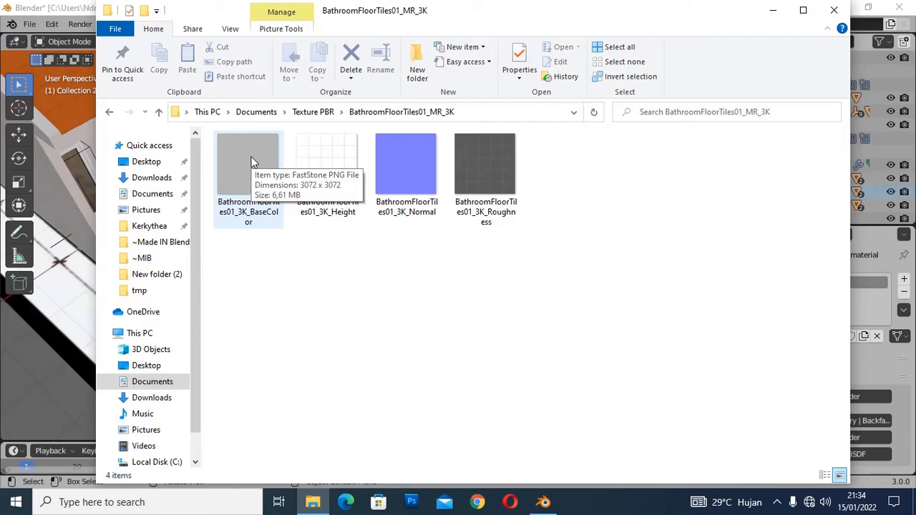
{"action": "left_click", "coordinate": [341, 112]}
{"action": "left_click", "coordinate": [326, 116]}
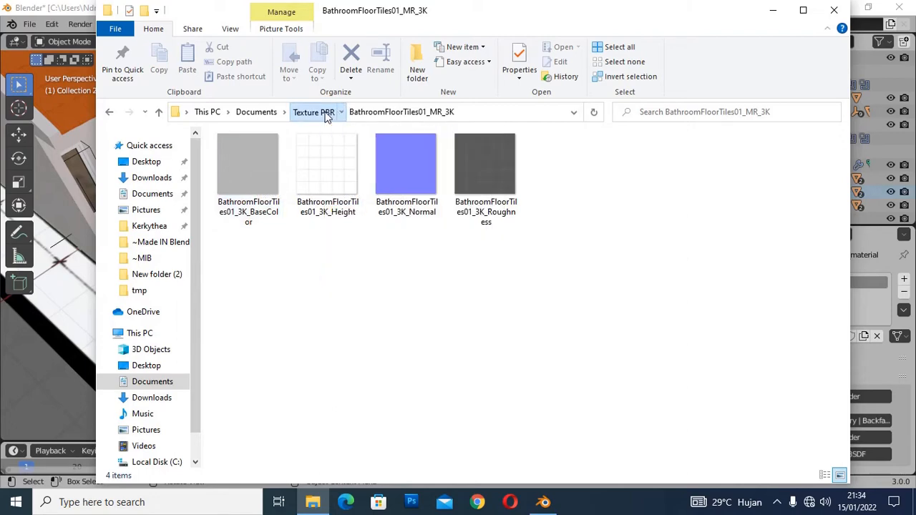
{"action": "double_click", "coordinate": [252, 168]}
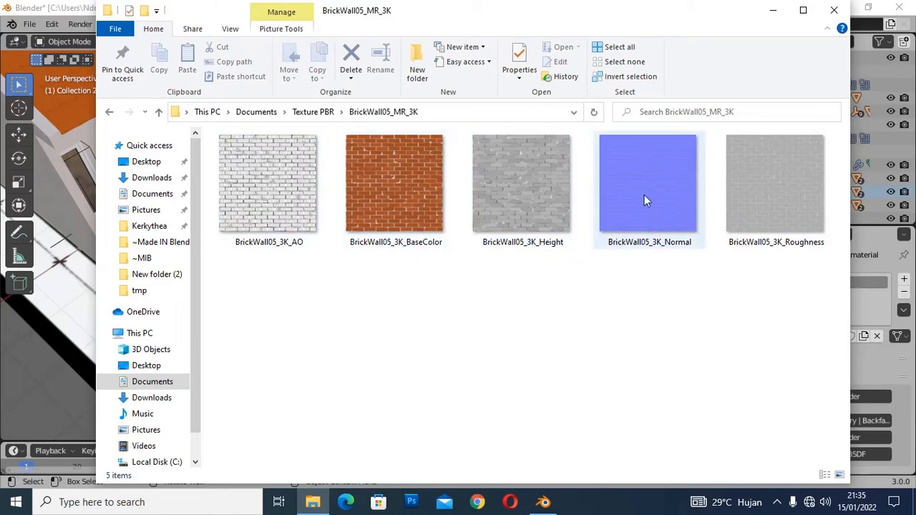
{"action": "left_click", "coordinate": [842, 12]}
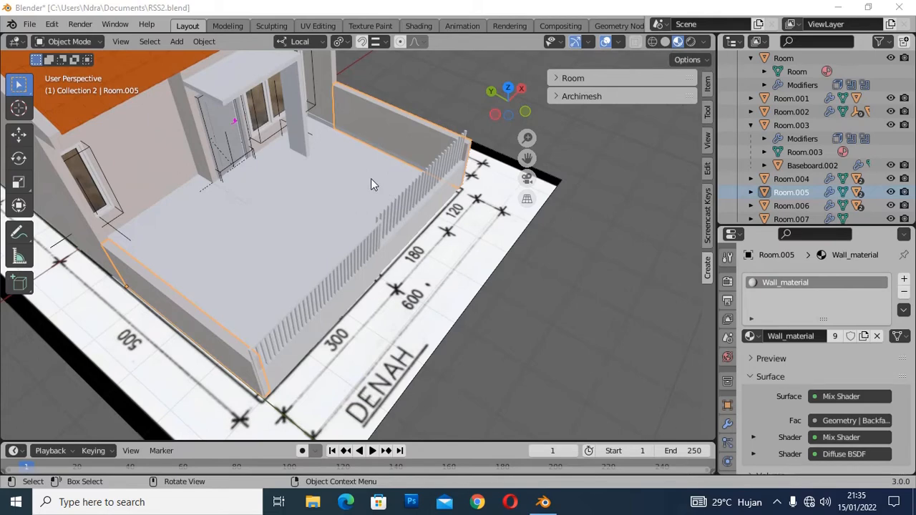
Step: Filter the add-ons in the preferences by "NO", make sure Node Wrangler is enabled, and close the preferences
{"action": "left_click", "coordinate": [52, 26]}
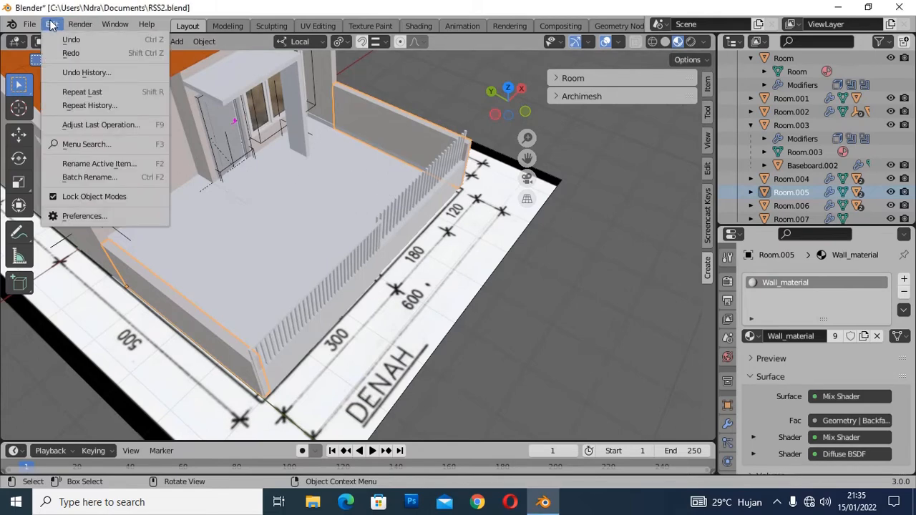
{"action": "left_click", "coordinate": [86, 215]}
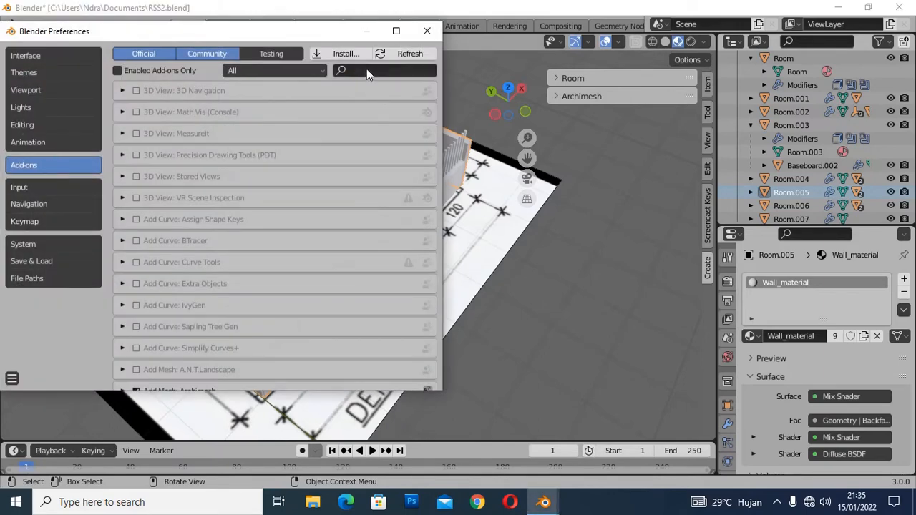
{"action": "type", "text": "NO"}
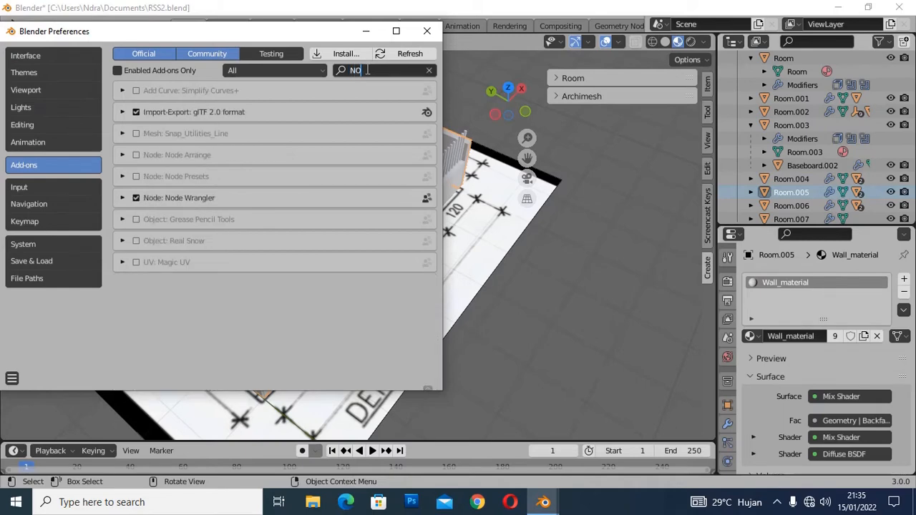
{"action": "left_click", "coordinate": [136, 198]}
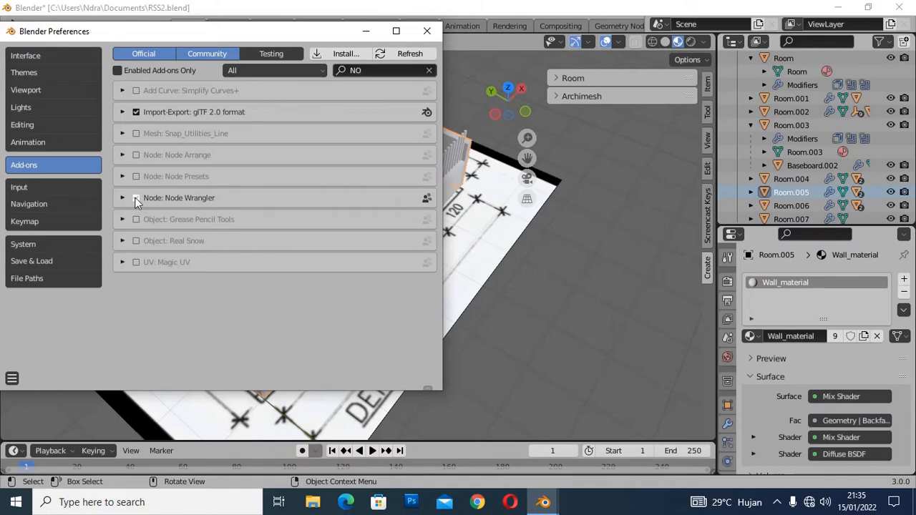
{"action": "left_click", "coordinate": [136, 197]}
{"action": "left_click", "coordinate": [136, 197]}
{"action": "left_click", "coordinate": [12, 378]}
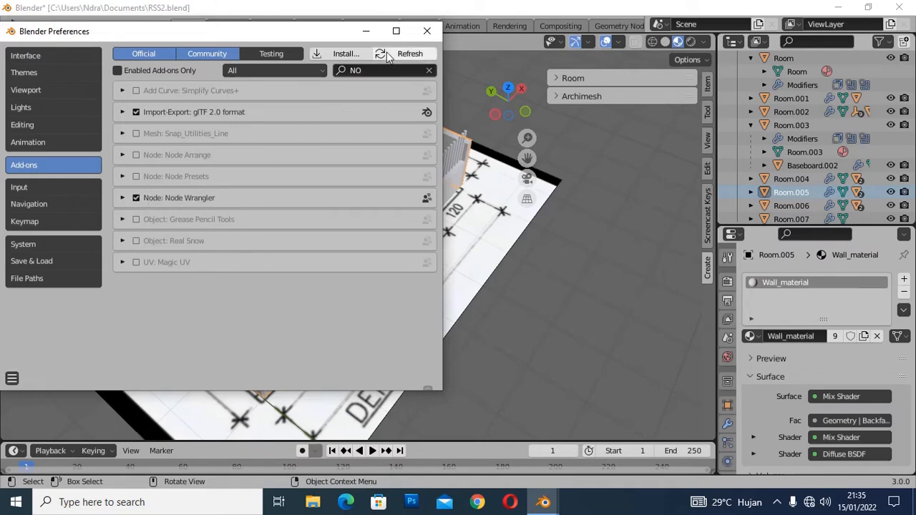
{"action": "left_click", "coordinate": [426, 30]}
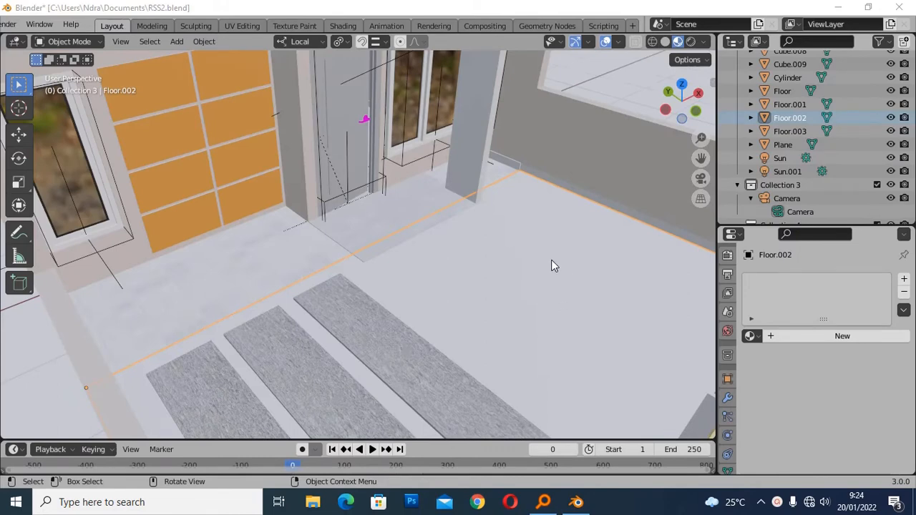
Step: Create a new material for the front yard floor, Floor.002, beside the terrace
{"action": "left_click", "coordinate": [454, 219]}
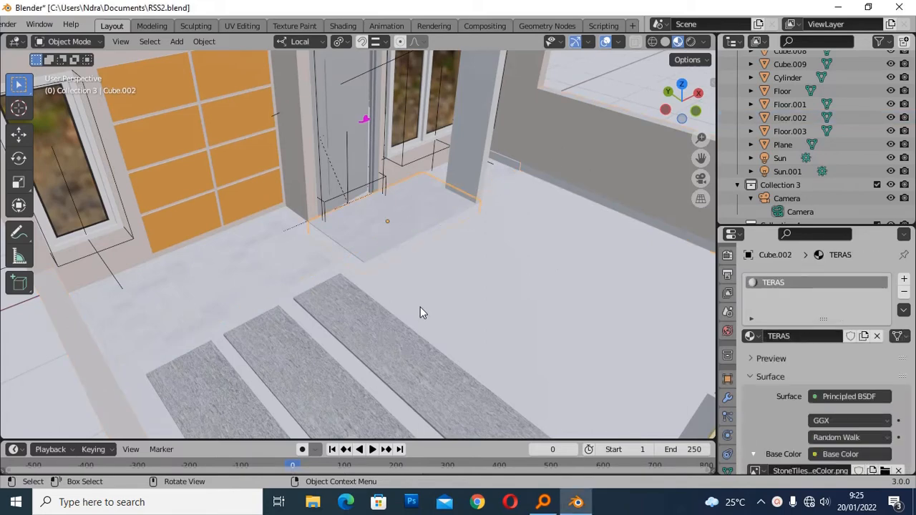
{"action": "left_click", "coordinate": [562, 308]}
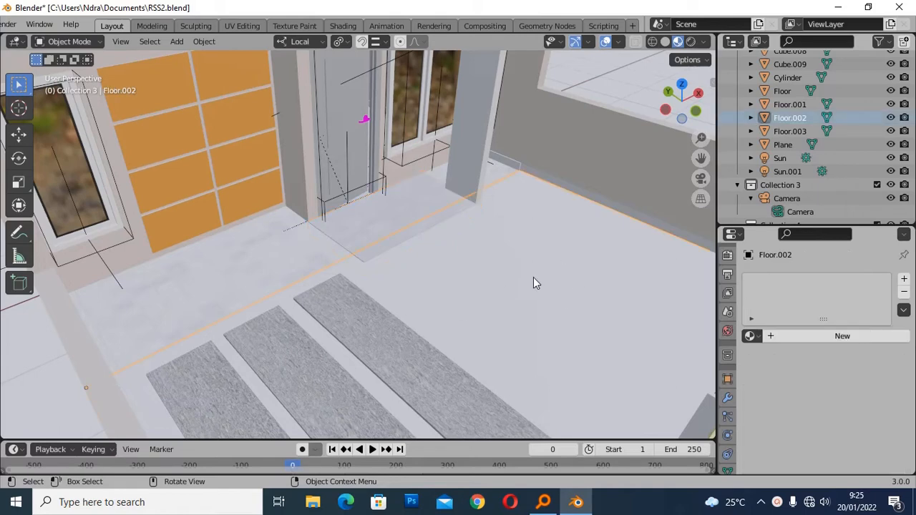
{"action": "scroll", "coordinate": [559, 290], "scroll_direction": "down", "scroll_amount": 3}
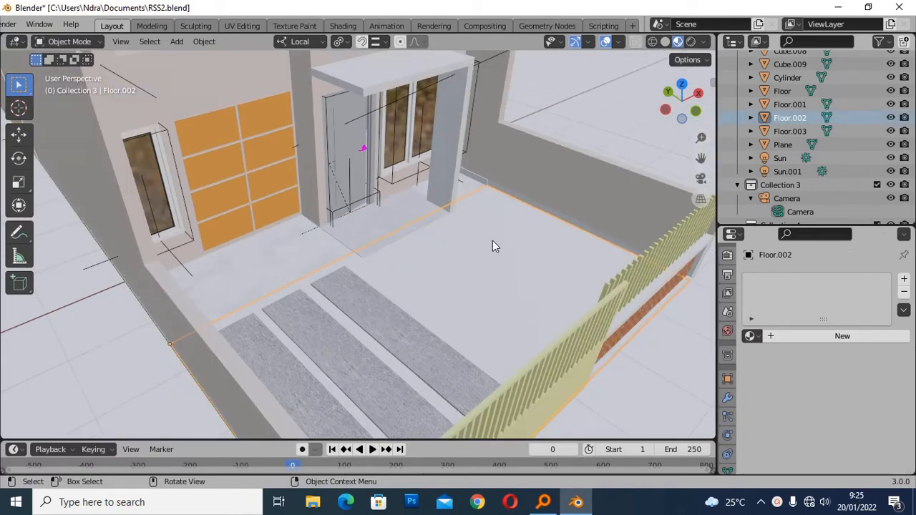
{"action": "scroll", "coordinate": [488, 253], "scroll_direction": "up", "scroll_amount": 3}
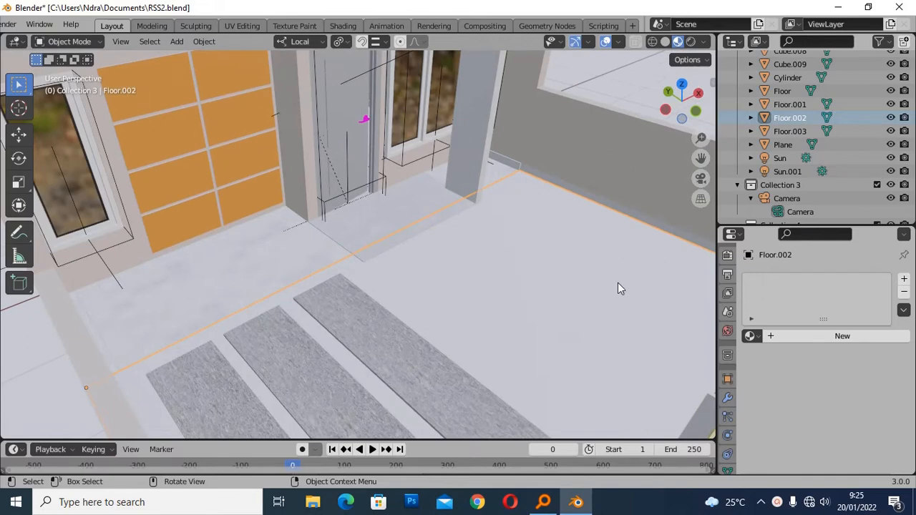
{"action": "left_click", "coordinate": [783, 336]}
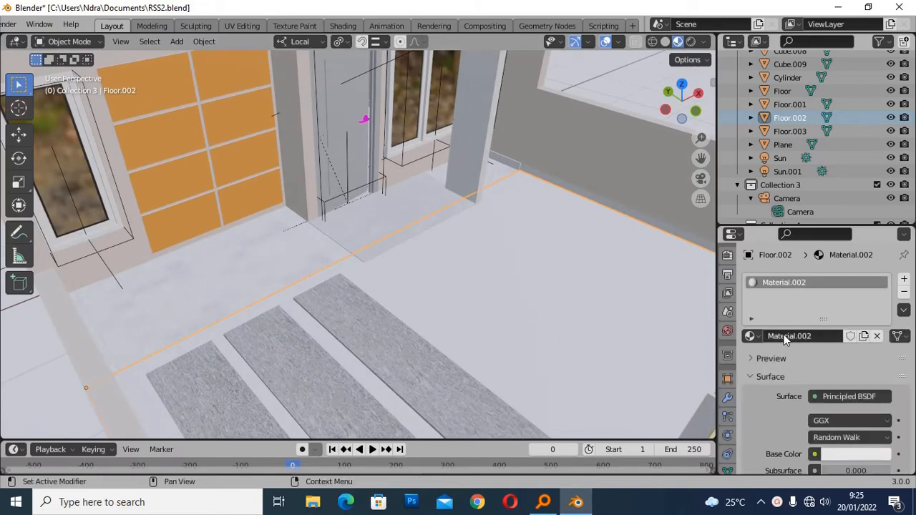
Step: Rename the front yard floor's new material to "rumput"
{"action": "left_click", "coordinate": [785, 336]}
{"action": "type", "text": "rumput"}
{"action": "key", "text": "Return"}
Step: Split the 3D viewport vertically near its middle and turn the new area into a Shader Editor
{"action": "right_click", "coordinate": [716, 43]}
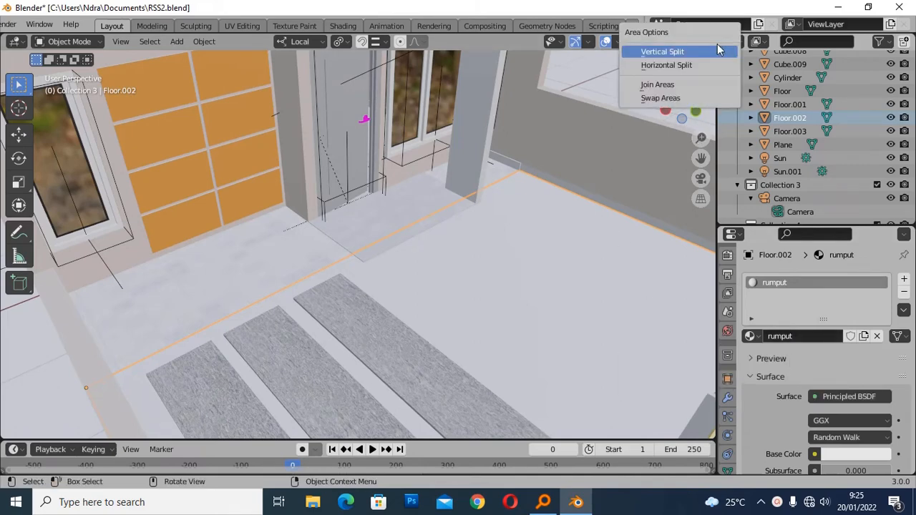
{"action": "left_click", "coordinate": [705, 53]}
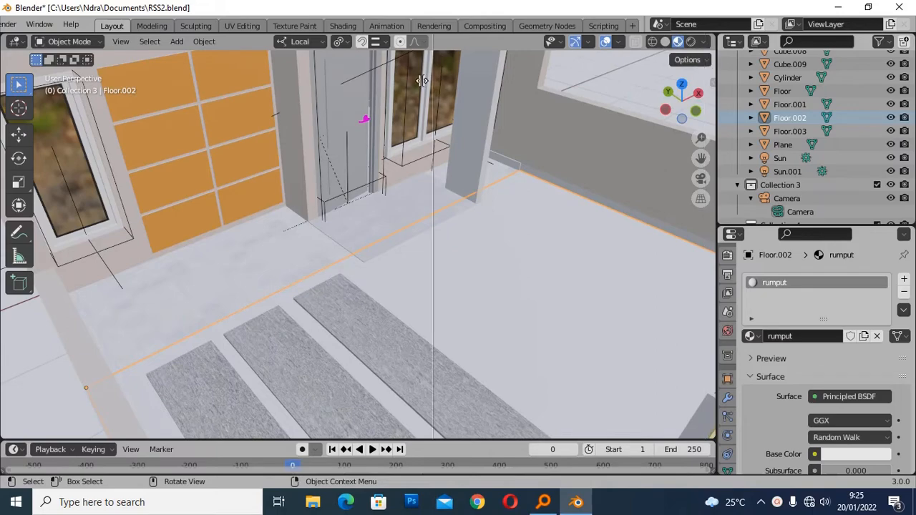
{"action": "left_click", "coordinate": [373, 75]}
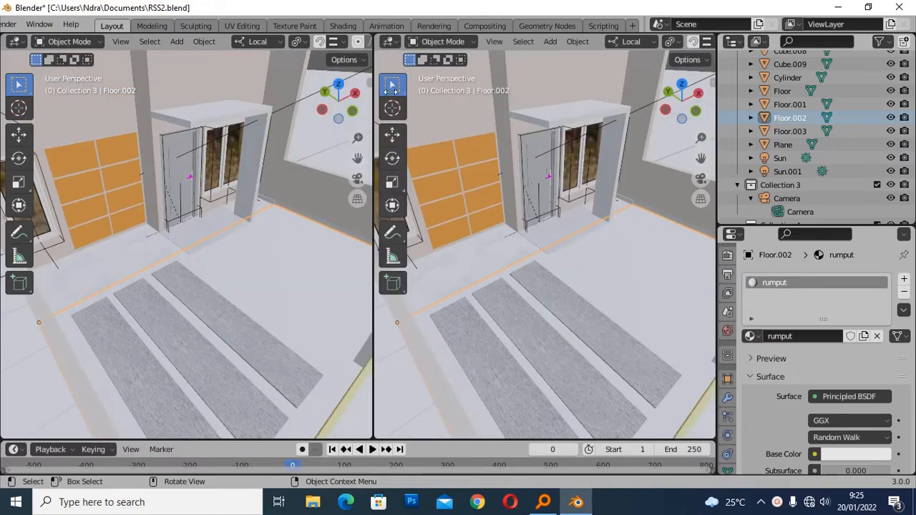
{"action": "left_click", "coordinate": [391, 43]}
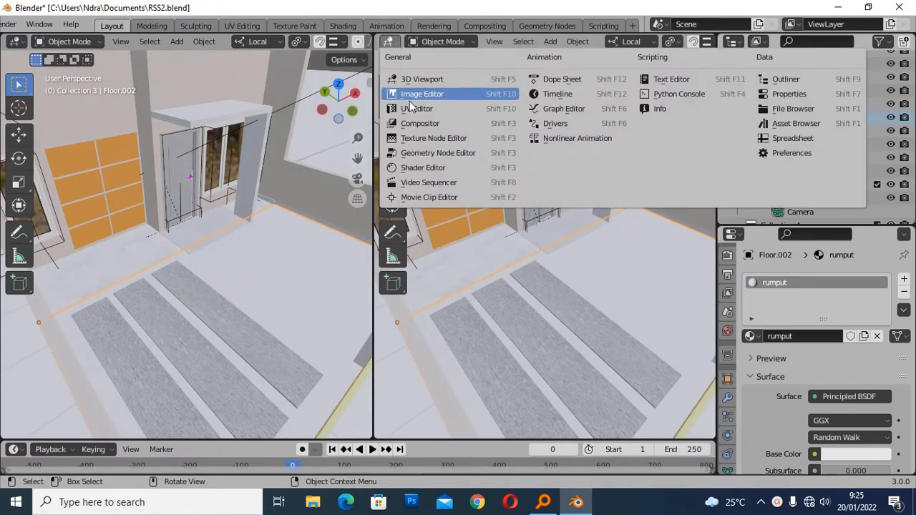
{"action": "left_click", "coordinate": [424, 167]}
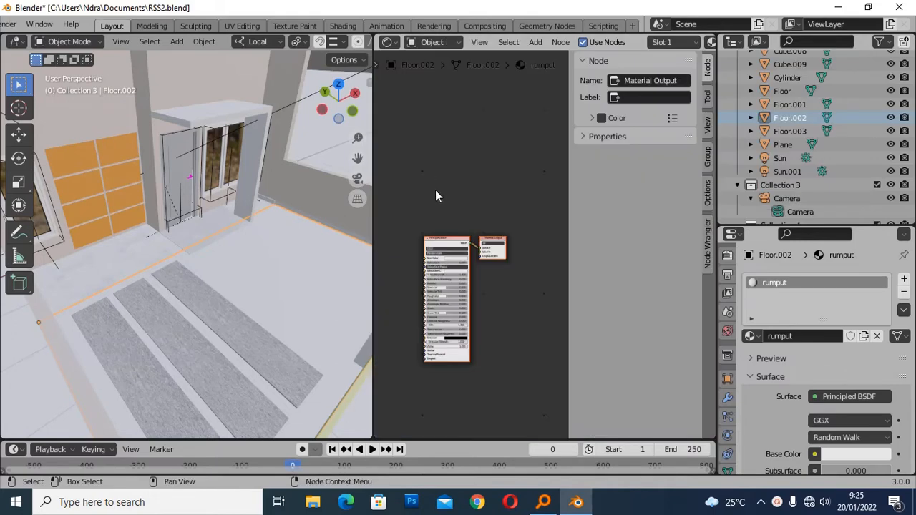
Step: Start Node Wrangler's Principled Texture Setup on the Principled BSDF node of the rumput material
{"action": "scroll", "coordinate": [446, 255], "scroll_direction": "up", "scroll_amount": 2}
{"action": "scroll", "coordinate": [445, 255], "scroll_direction": "up", "scroll_amount": 4}
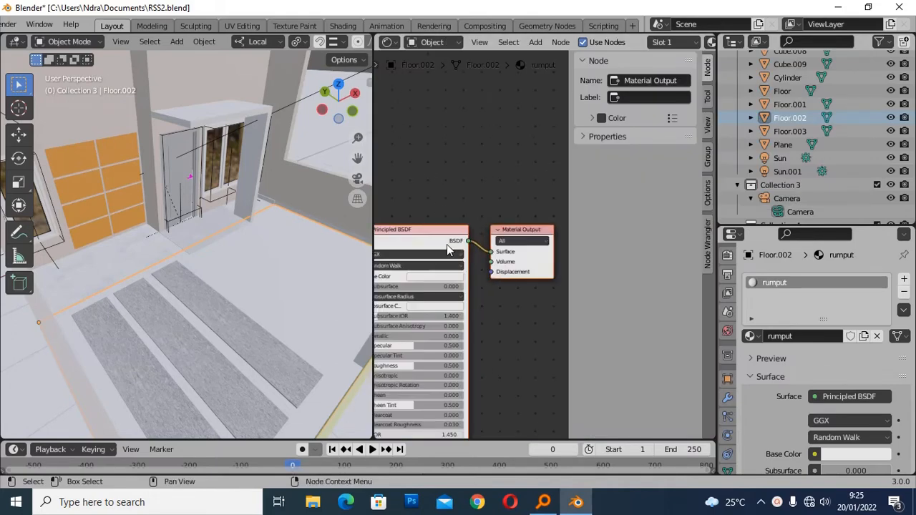
{"action": "left_click", "coordinate": [402, 228]}
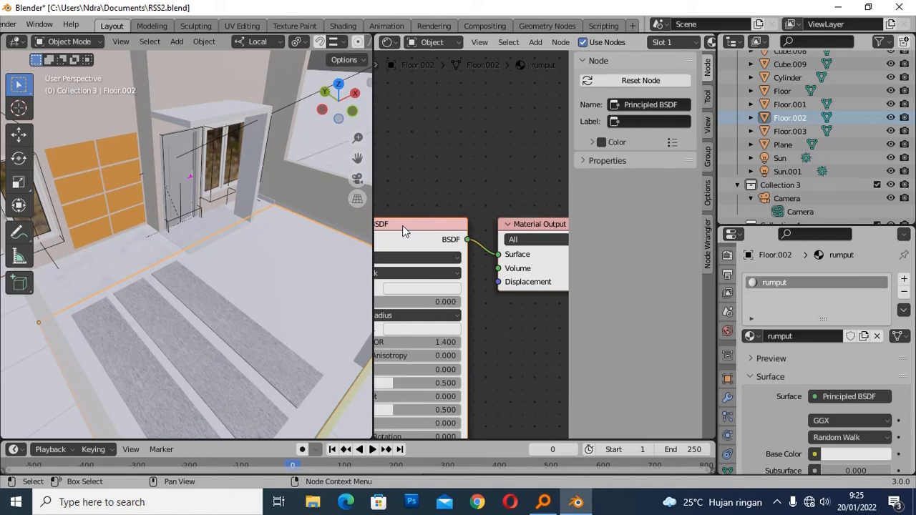
{"action": "left_click_drag", "start_coordinate": [402, 226], "coordinate": [491, 154]}
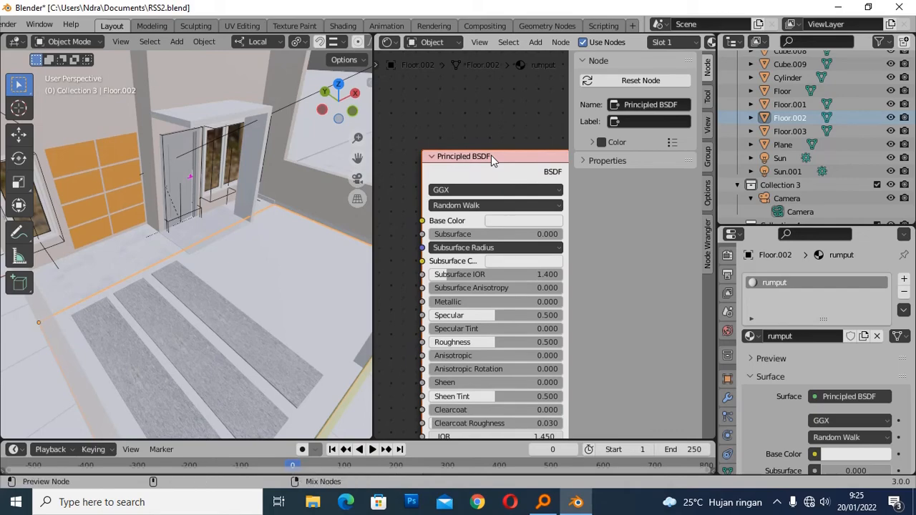
{"action": "key", "text": "ctrl+shift+t"}
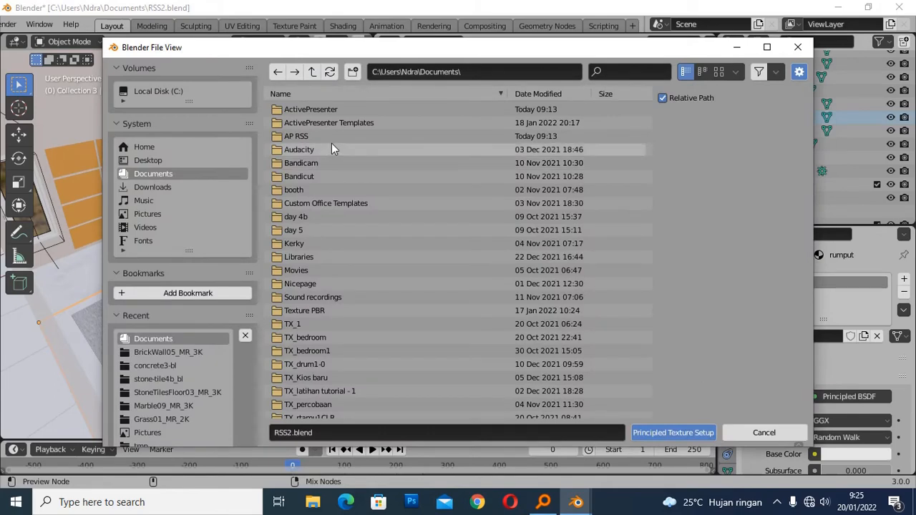
{"action": "left_click", "coordinate": [313, 72]}
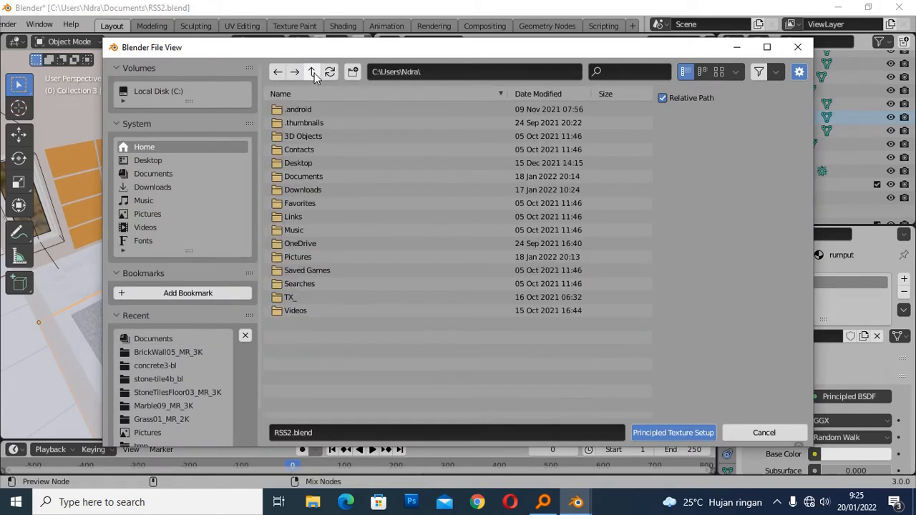
{"action": "left_click", "coordinate": [312, 72]}
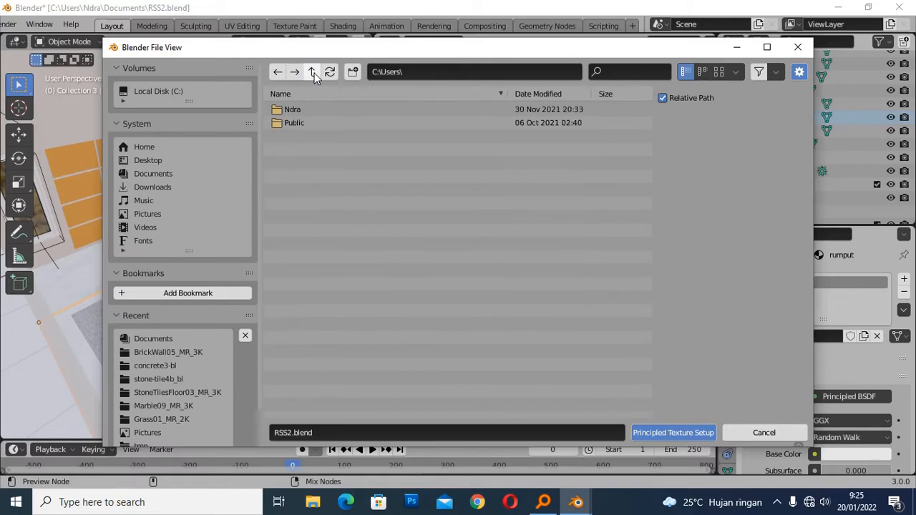
{"action": "left_click", "coordinate": [294, 112]}
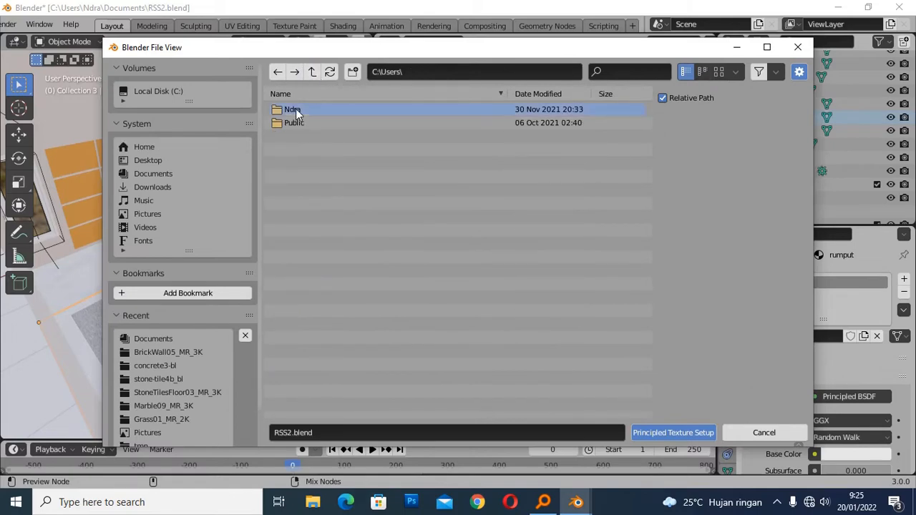
{"action": "left_click", "coordinate": [152, 174]}
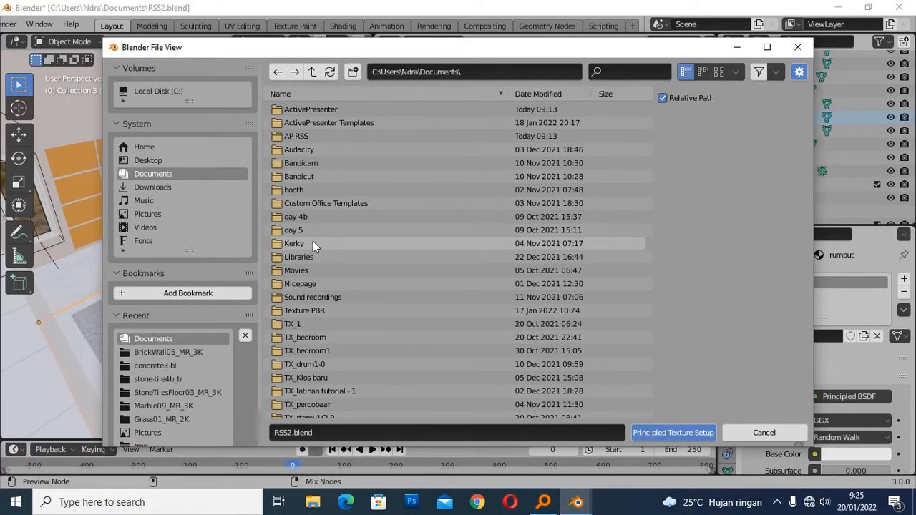
Step: Load all five Grass01_2K maps (AO, BaseColor, Height, Normal, Roughness) from Texture PBR\Grass01_MR_2K into the Principled Texture Setup
{"action": "double_click", "coordinate": [311, 310]}
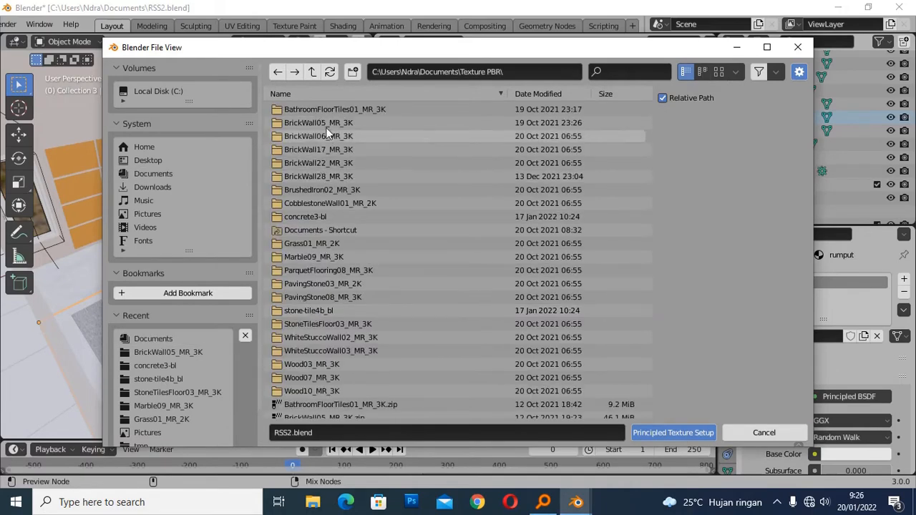
{"action": "double_click", "coordinate": [320, 244]}
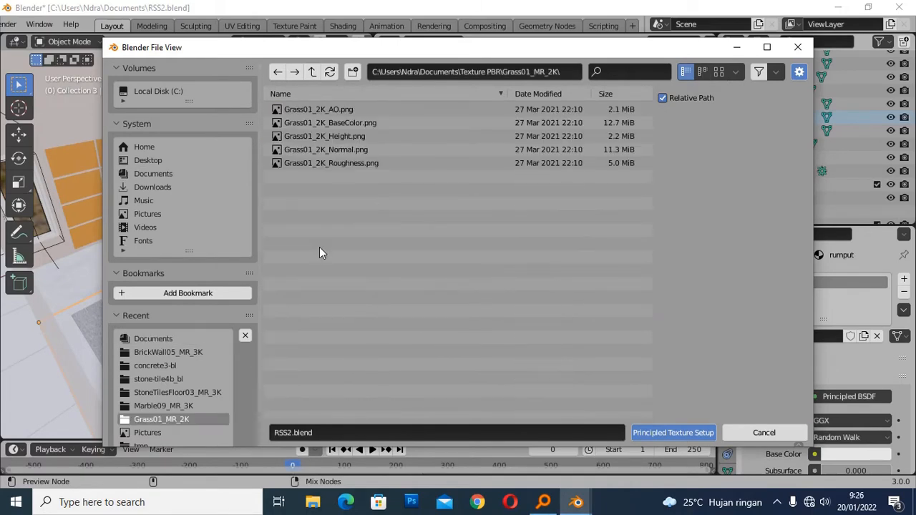
{"action": "left_click_drag", "start_coordinate": [354, 229], "coordinate": [281, 109]}
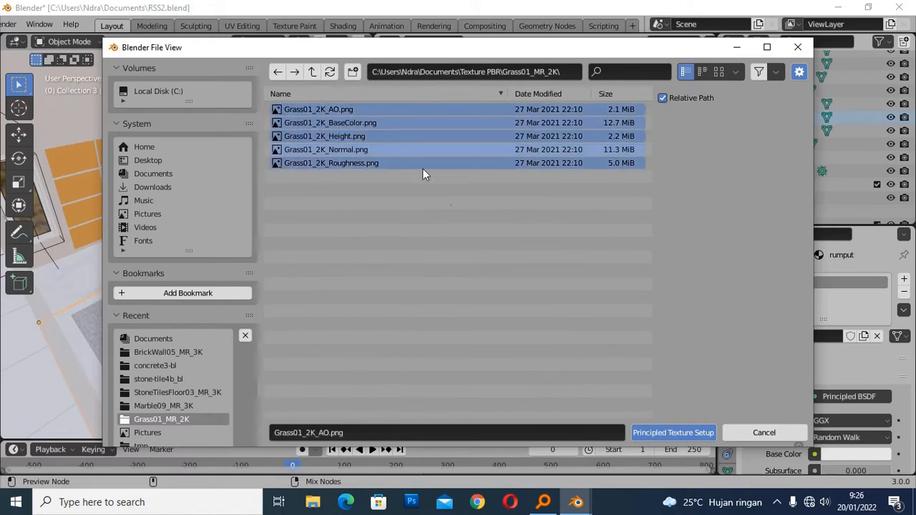
{"action": "left_click", "coordinate": [666, 433]}
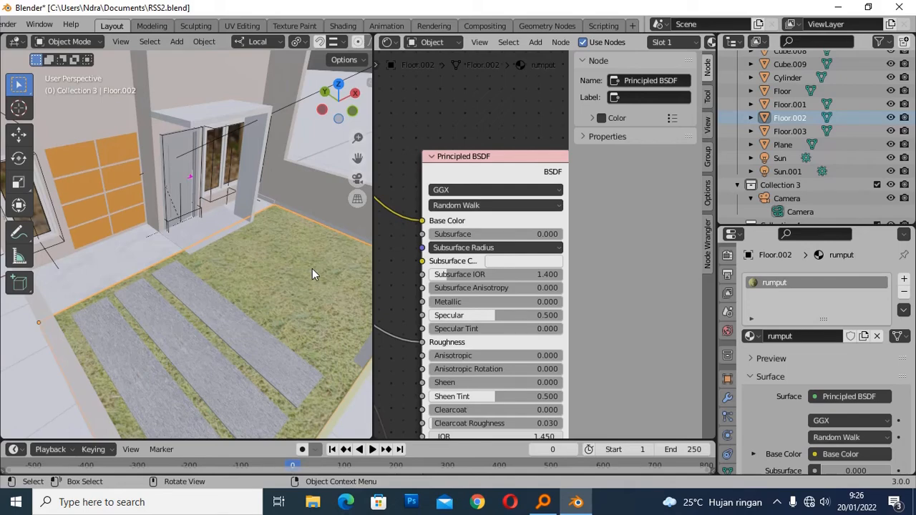
Step: Set the X and Y scale of the grass material's Mapping node to 5
{"action": "scroll", "coordinate": [490, 110], "scroll_direction": "down", "scroll_amount": 6}
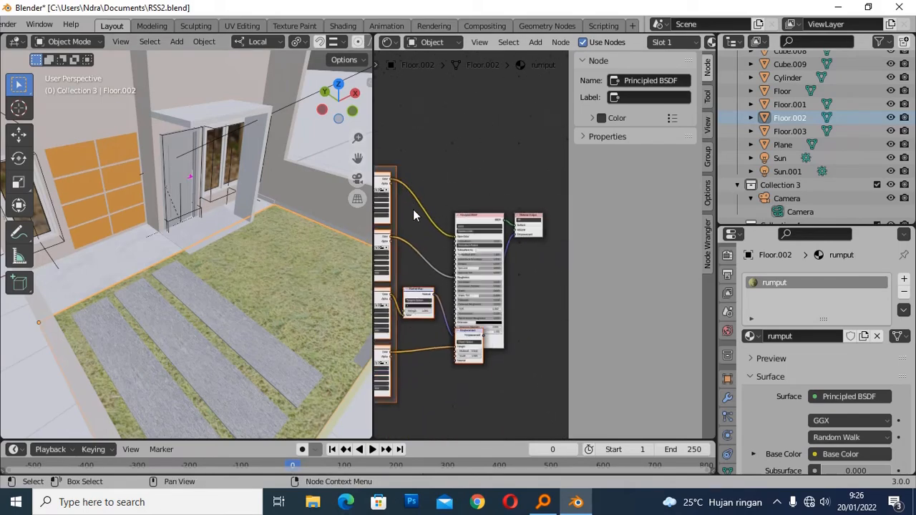
{"action": "scroll", "coordinate": [413, 215], "scroll_direction": "down", "scroll_amount": 4}
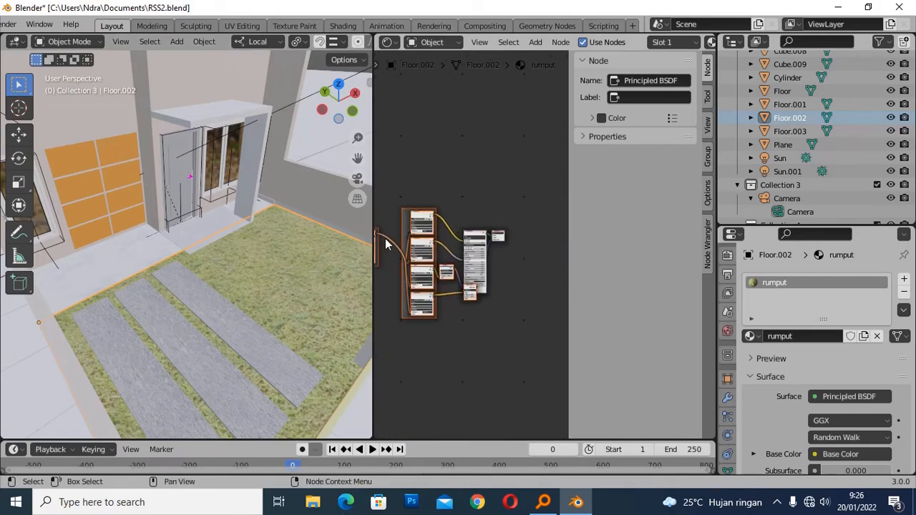
{"action": "scroll", "coordinate": [396, 184], "scroll_direction": "up", "scroll_amount": 5}
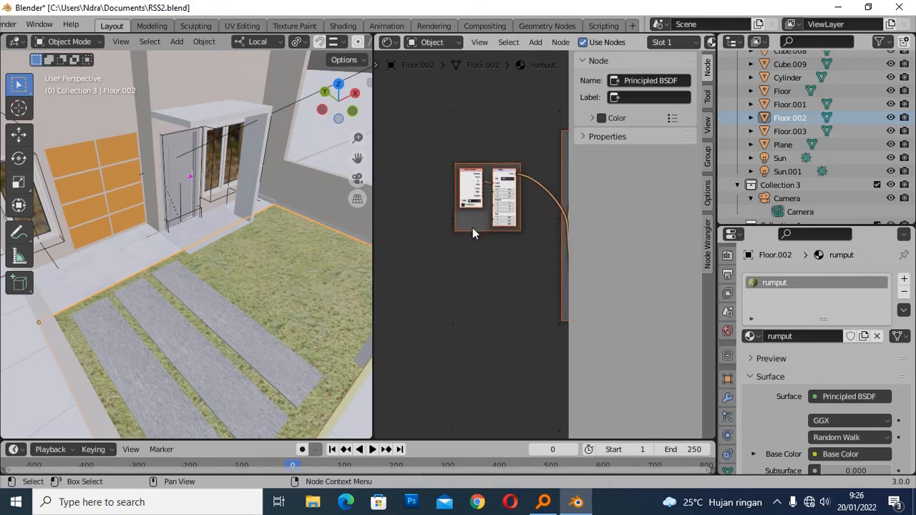
{"action": "scroll", "coordinate": [519, 153], "scroll_direction": "up", "scroll_amount": 5}
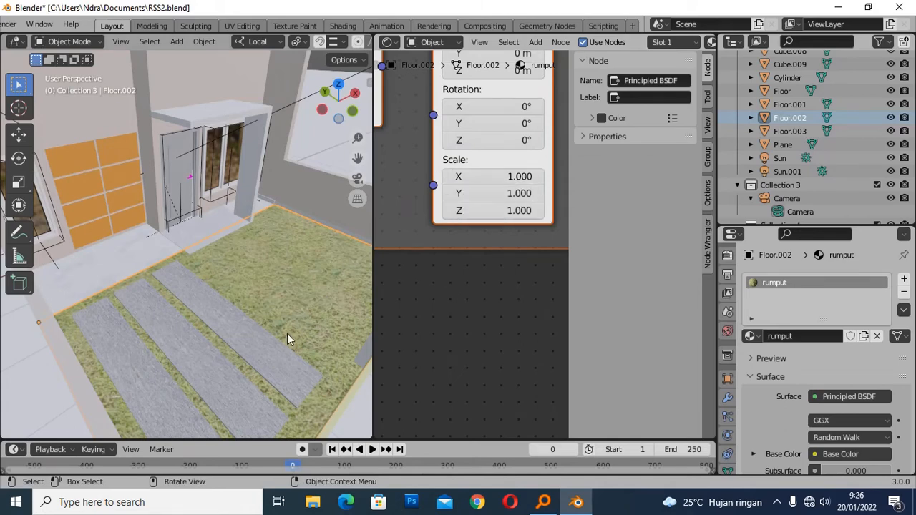
{"action": "left_click", "coordinate": [516, 177]}
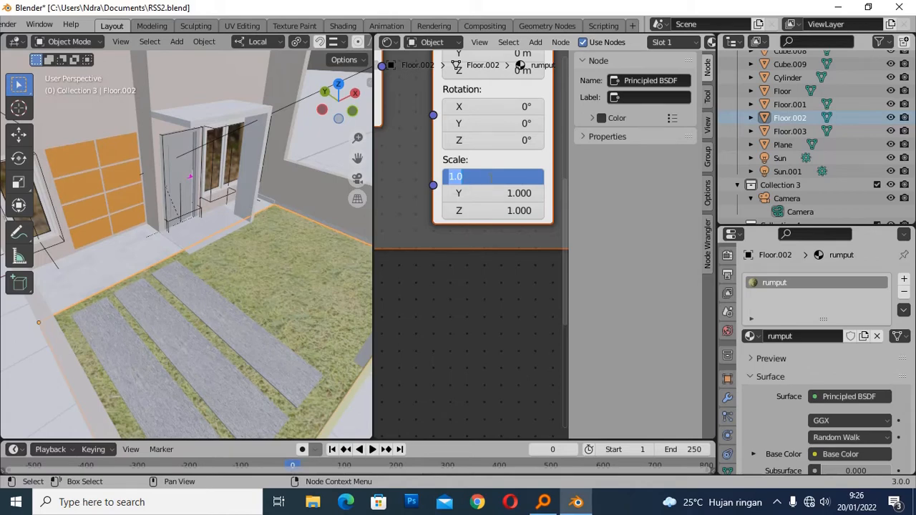
{"action": "type", "text": "5"}
{"action": "key", "text": "Return"}
{"action": "left_click", "coordinate": [517, 193]}
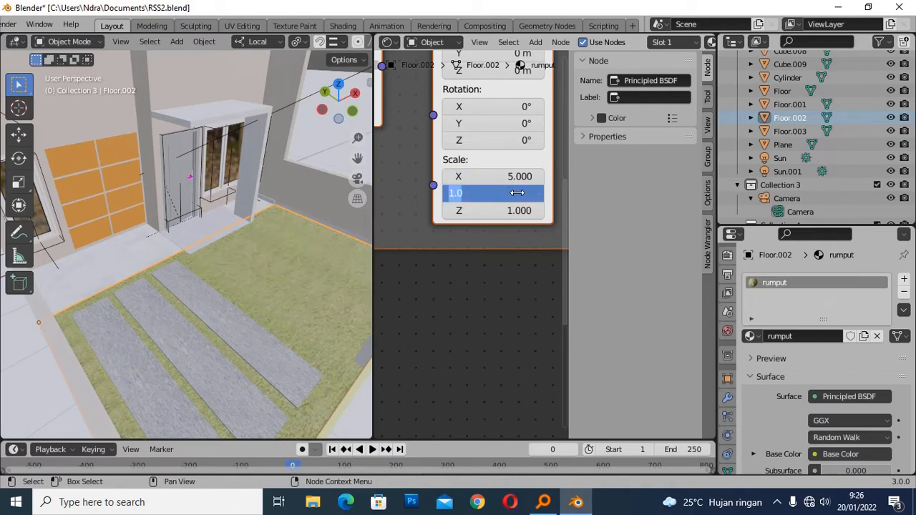
{"action": "type", "text": "5"}
{"action": "key", "text": "Return"}
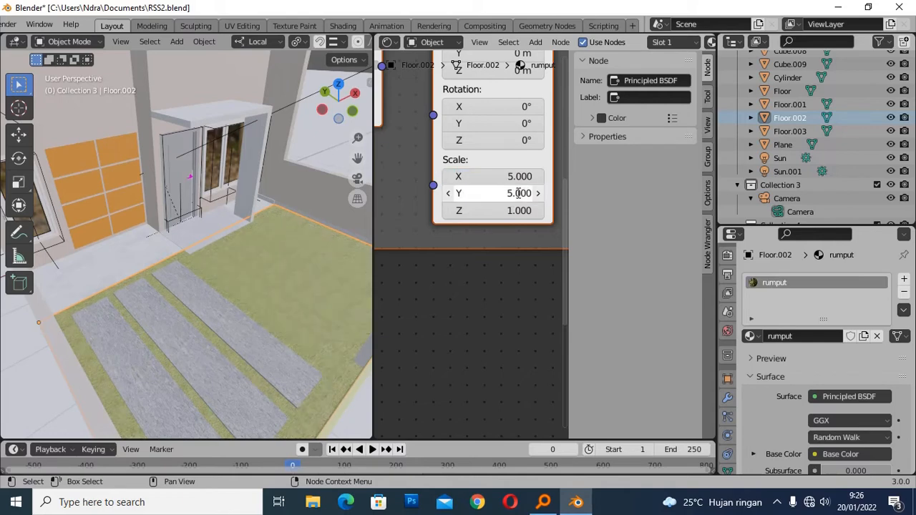
Step: Examine the grass texture in the front yard up close, from a distance and through the camera
{"action": "scroll", "coordinate": [292, 308], "scroll_direction": "up", "scroll_amount": 8}
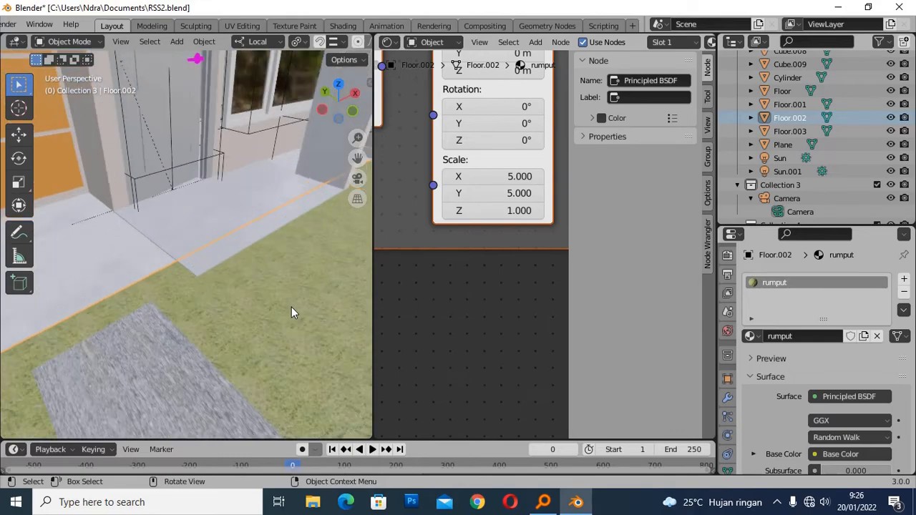
{"action": "middle_click_drag", "start_coordinate": [298, 329], "coordinate": [182, 282]}
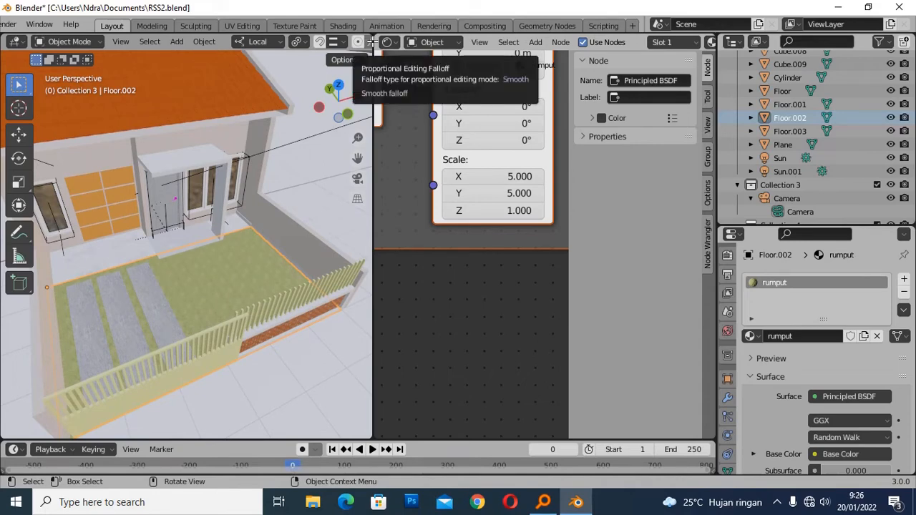
{"action": "left_click", "coordinate": [153, 294]}
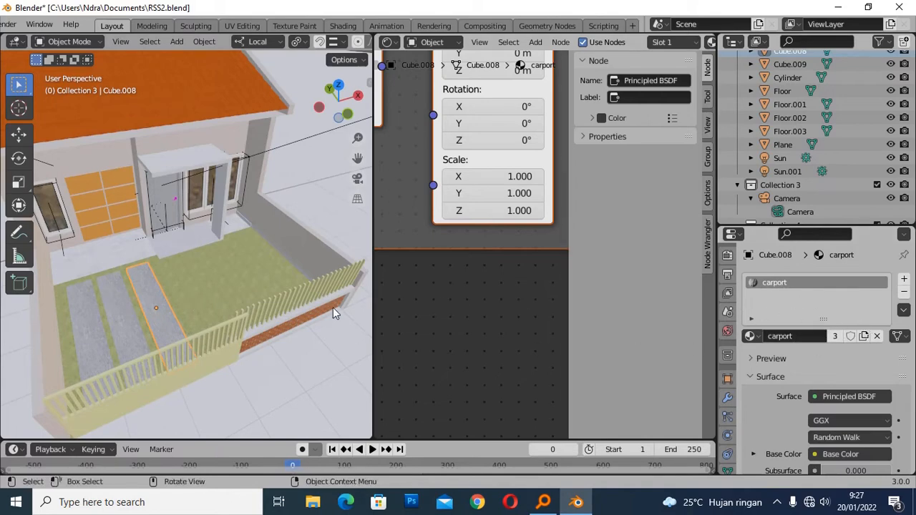
{"action": "left_click", "coordinate": [357, 178]}
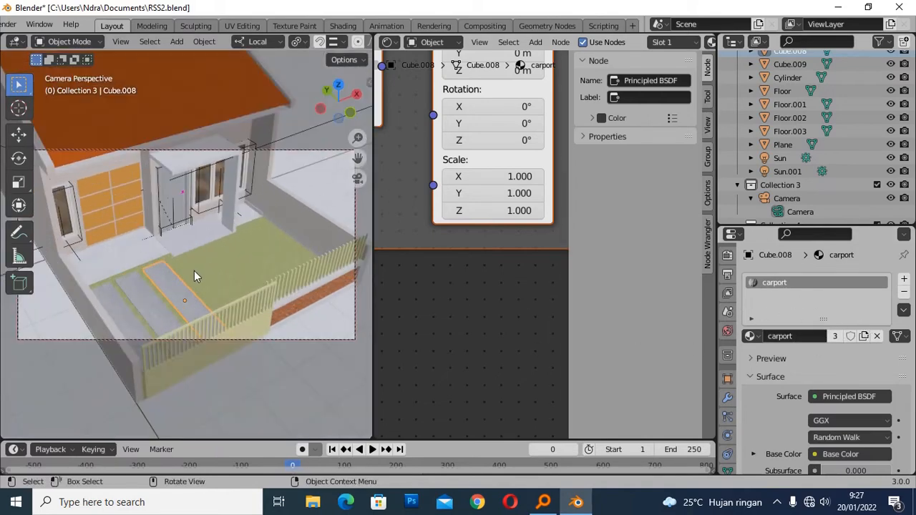
{"action": "key", "text": "KP_0"}
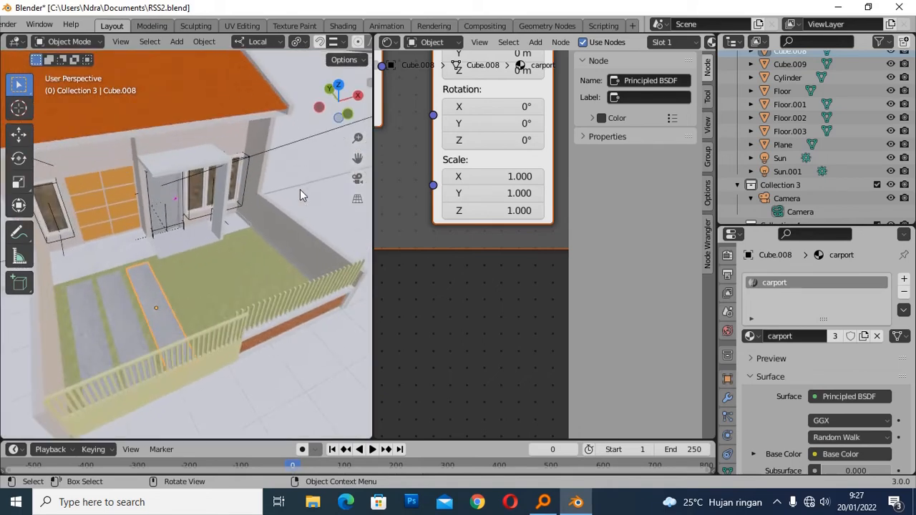
Step: Replace the terrace floor's material on Floor.001 with a new material named "lantai"
{"action": "left_click", "coordinate": [132, 251]}
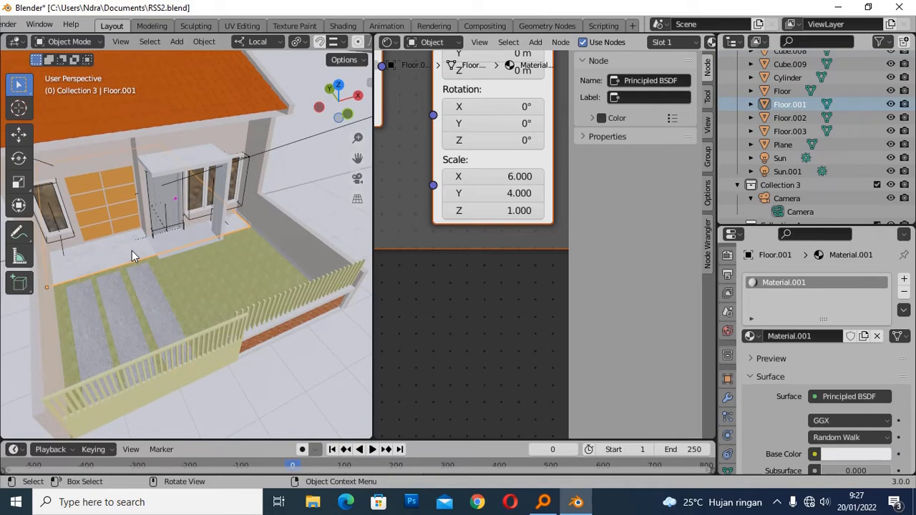
{"action": "left_click", "coordinate": [904, 292]}
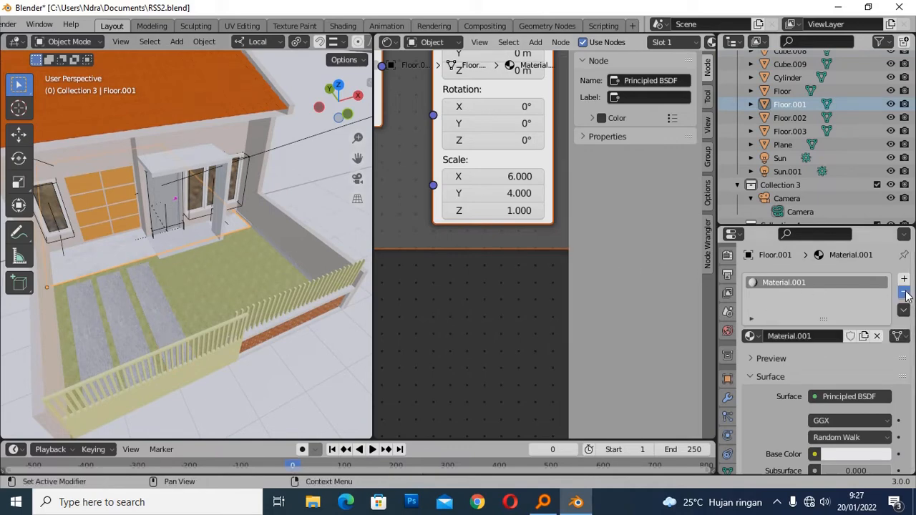
{"action": "left_click", "coordinate": [772, 336]}
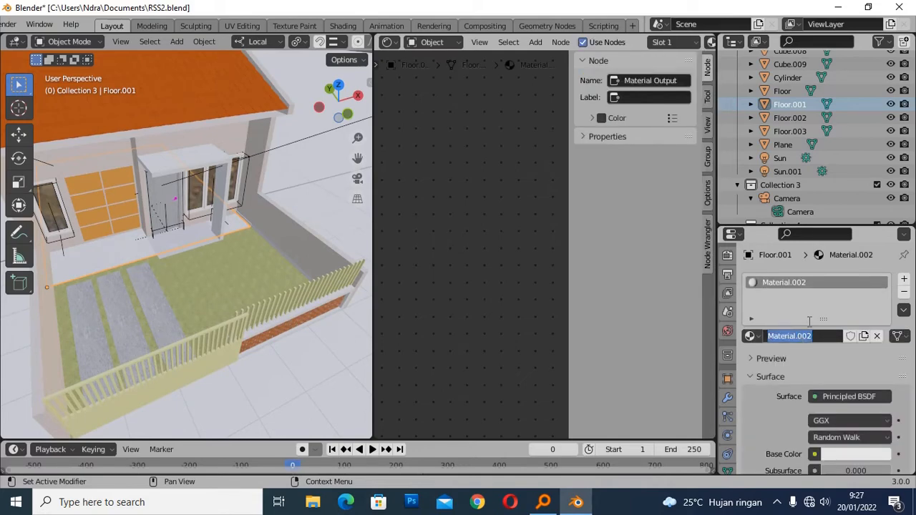
{"action": "type", "text": "la"}
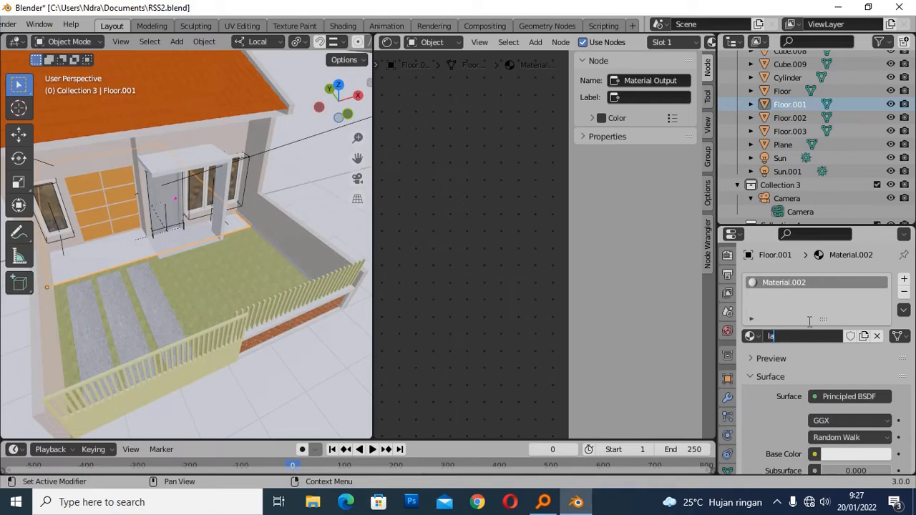
{"action": "type", "text": "ntai"}
{"action": "key", "text": "Return"}
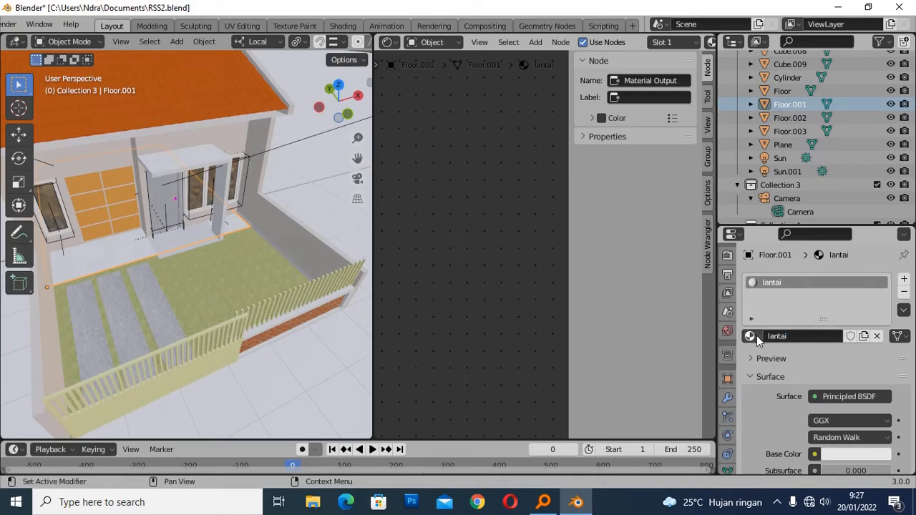
{"action": "scroll", "coordinate": [472, 239], "scroll_direction": "down", "scroll_amount": 8}
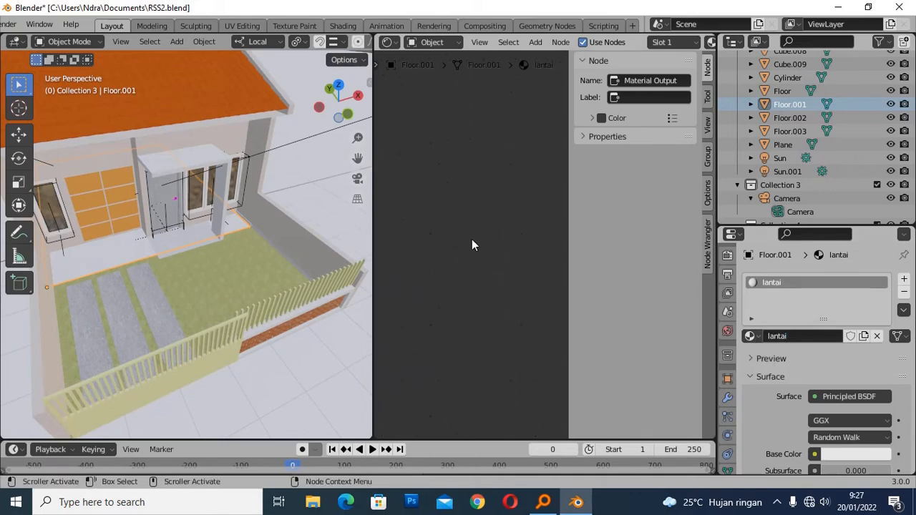
Step: Load all four Marble09_3K maps (BaseColor, Height, Normal, Roughness) from Texture PBR\Marble09_MR_3K into the lantai material with Principled Texture Setup
{"action": "middle_click_drag", "start_coordinate": [546, 239], "coordinate": [431, 260]}
{"action": "scroll", "coordinate": [555, 242], "scroll_direction": "up", "scroll_amount": 2}
{"action": "scroll", "coordinate": [466, 256], "scroll_direction": "up", "scroll_amount": 4}
{"action": "scroll", "coordinate": [469, 250], "scroll_direction": "up", "scroll_amount": 5}
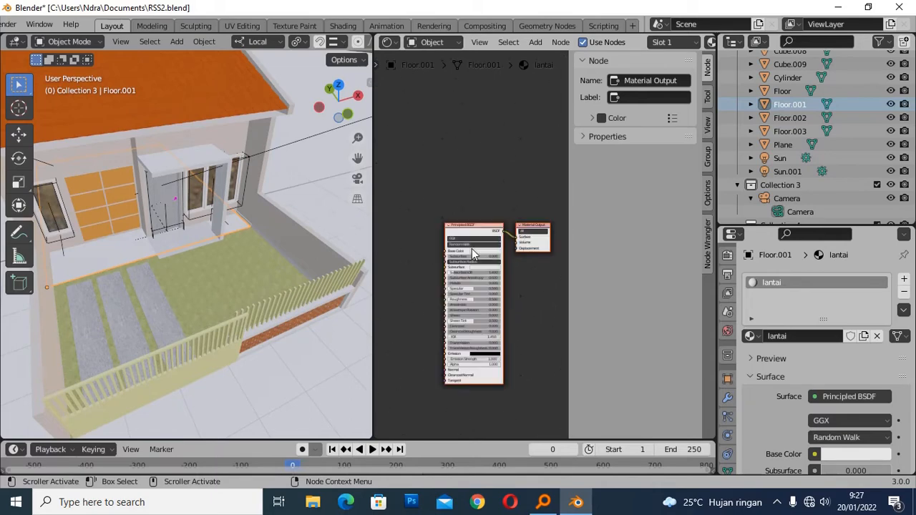
{"action": "left_click", "coordinate": [481, 210]}
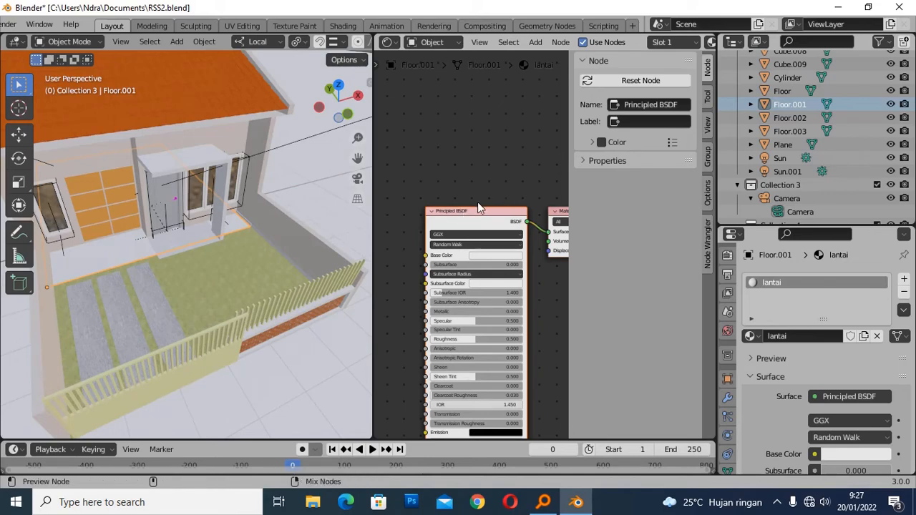
{"action": "key", "text": "ctrl+shift+t"}
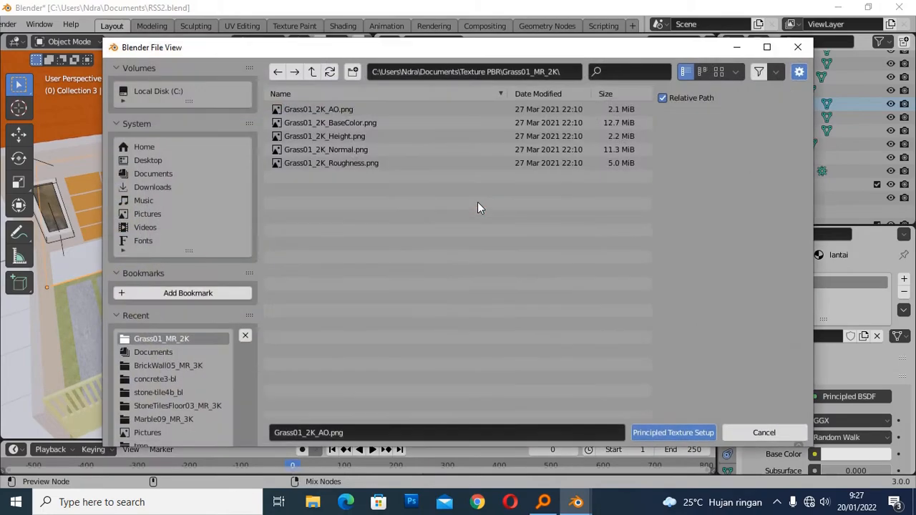
{"action": "left_click", "coordinate": [312, 72]}
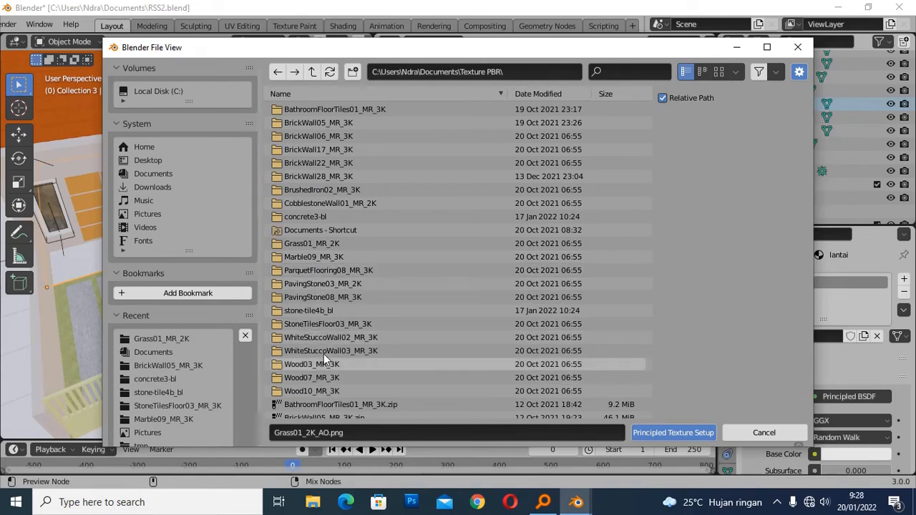
{"action": "double_click", "coordinate": [313, 255]}
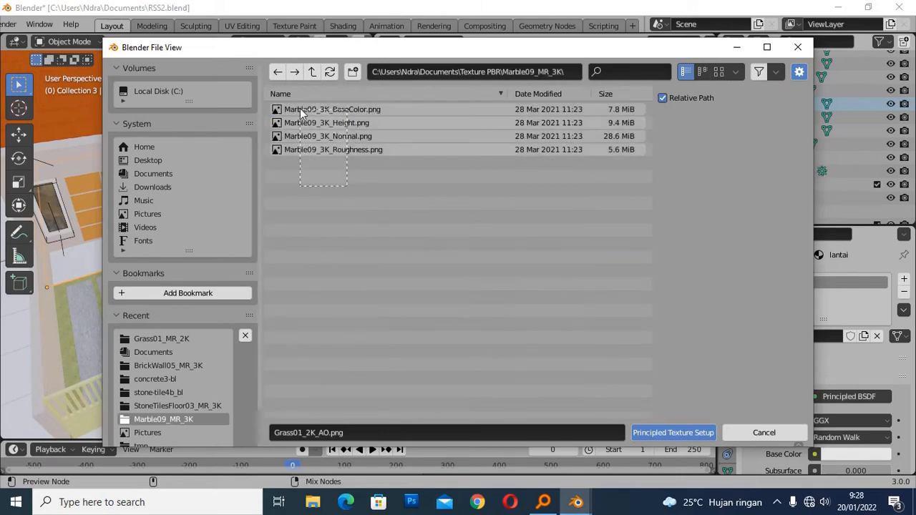
{"action": "left_click_drag", "start_coordinate": [300, 109], "coordinate": [436, 205]}
{"action": "left_click", "coordinate": [695, 434]}
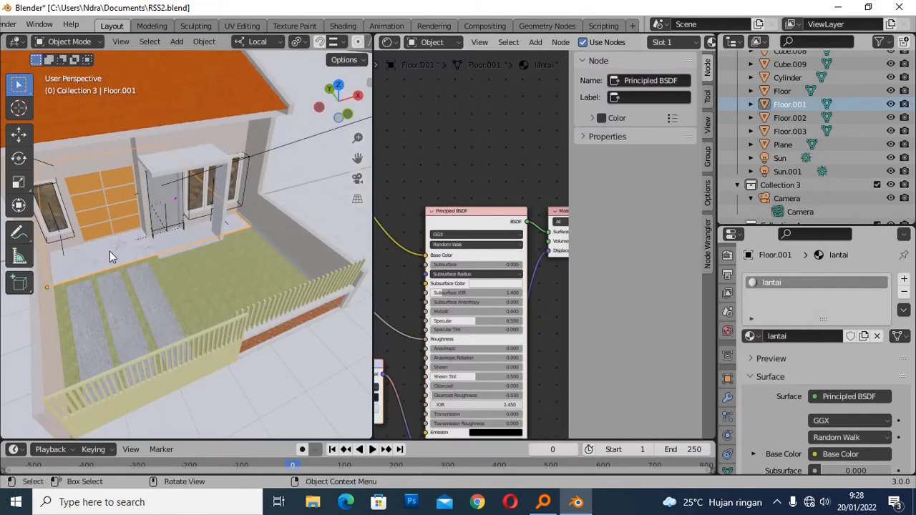
Step: Set the lantai material's Mapping node scale to X 6.600 and Y 7.600
{"action": "scroll", "coordinate": [110, 251], "scroll_direction": "up", "scroll_amount": 6}
{"action": "middle_click_drag", "start_coordinate": [111, 256], "coordinate": [181, 237]}
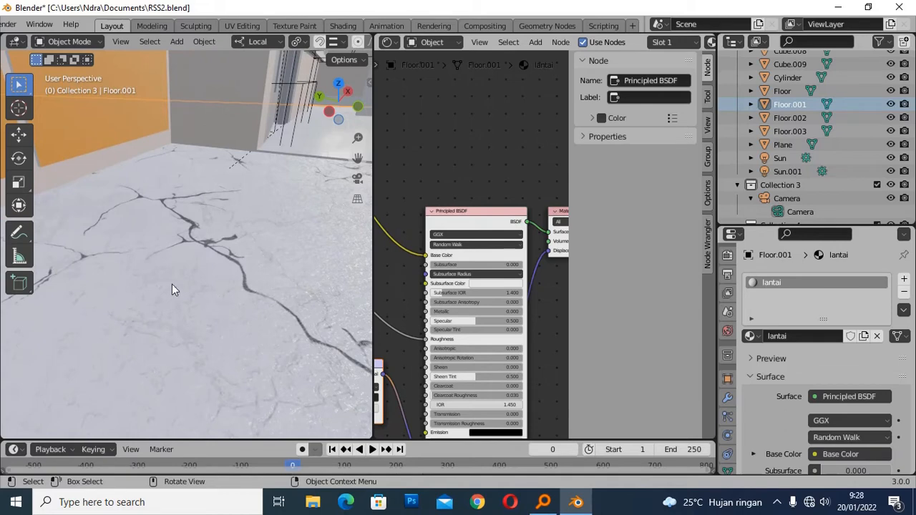
{"action": "scroll", "coordinate": [425, 280], "scroll_direction": "down", "scroll_amount": 5}
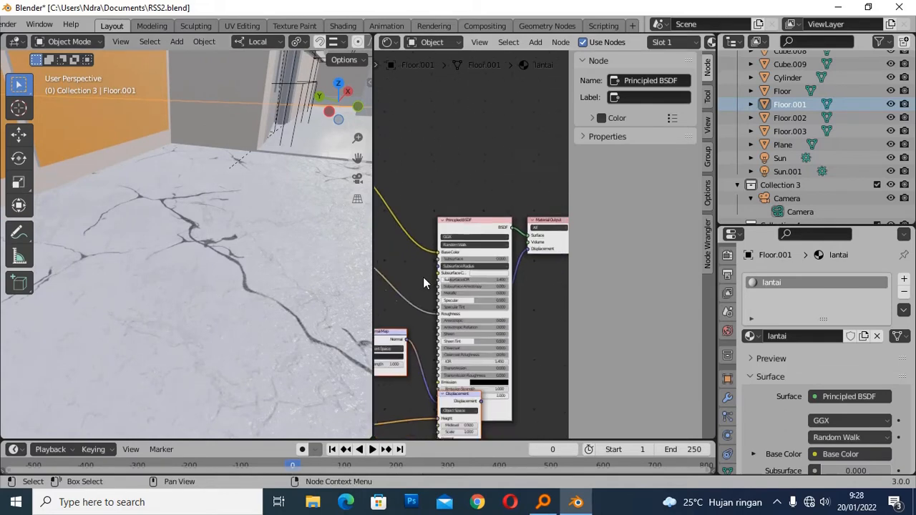
{"action": "scroll", "coordinate": [429, 286], "scroll_direction": "down", "scroll_amount": 5}
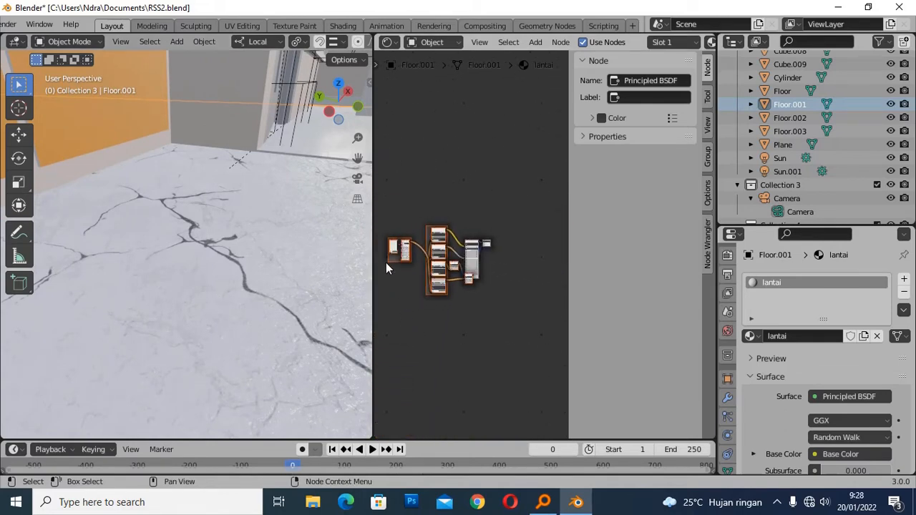
{"action": "scroll", "coordinate": [386, 256], "scroll_direction": "up", "scroll_amount": 2}
{"action": "scroll", "coordinate": [386, 248], "scroll_direction": "up", "scroll_amount": 6}
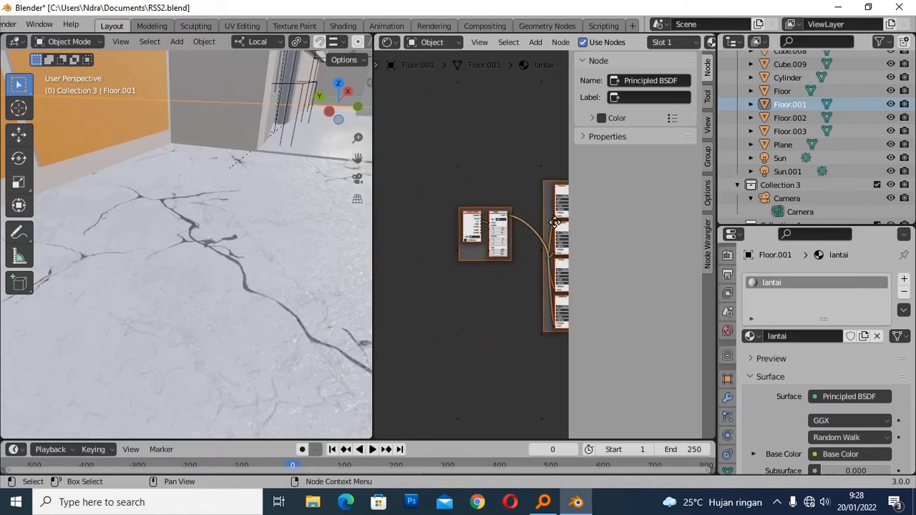
{"action": "scroll", "coordinate": [452, 246], "scroll_direction": "up", "scroll_amount": 5}
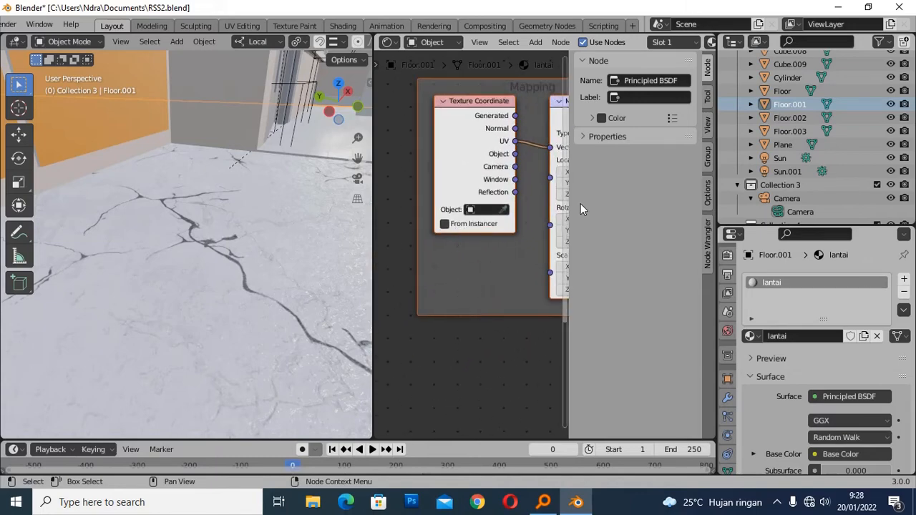
{"action": "middle_click_drag", "start_coordinate": [503, 359], "coordinate": [380, 311]}
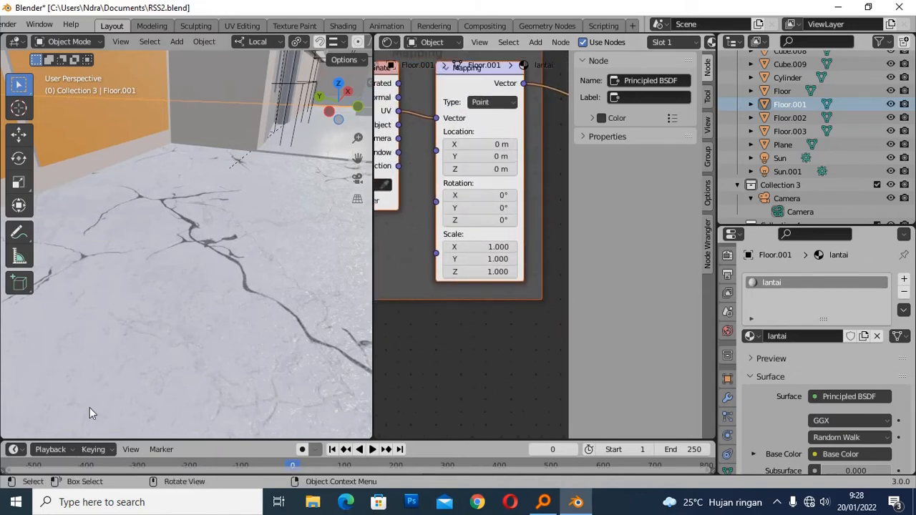
{"action": "middle_click_drag", "start_coordinate": [548, 344], "coordinate": [358, 348]}
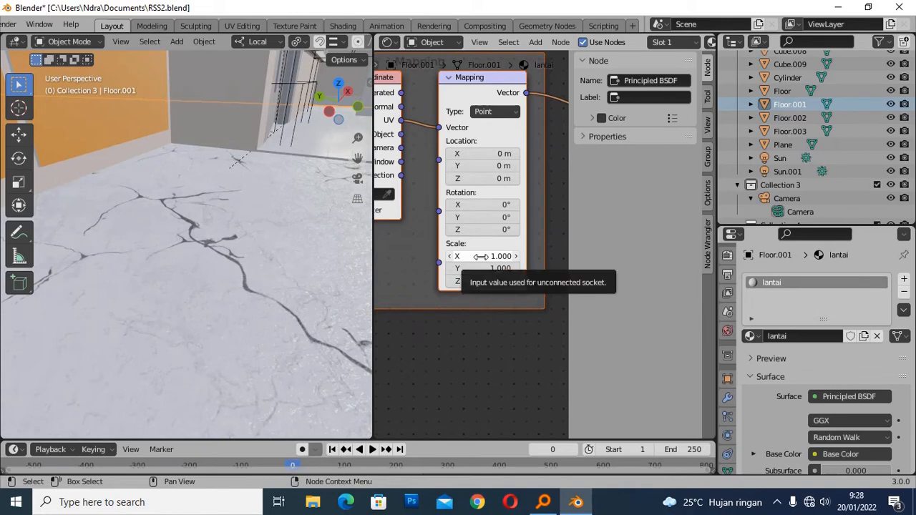
{"action": "left_click_drag", "start_coordinate": [480, 258], "coordinate": [528, 256]}
{"action": "left_click_drag", "start_coordinate": [453, 268], "coordinate": [517, 285]}
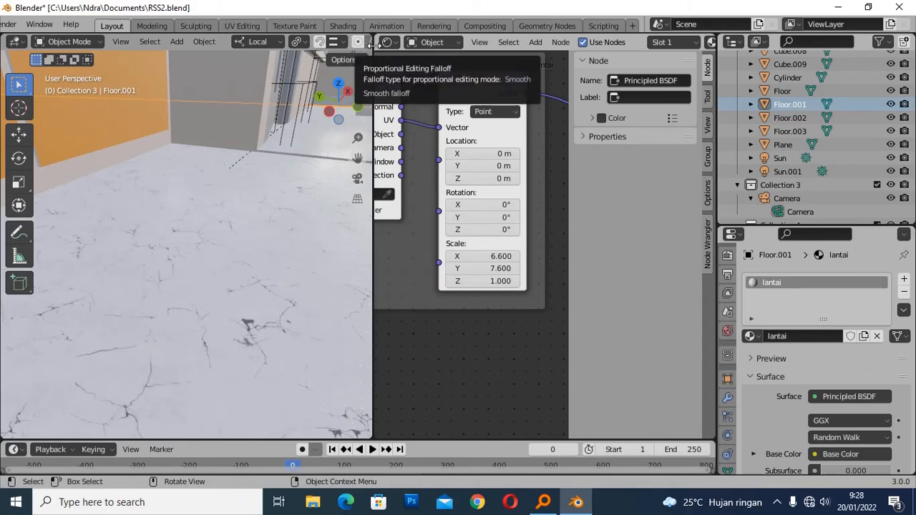
Step: Replace the material of the large ground Plane around the house with the existing rumput material
{"action": "scroll", "coordinate": [249, 184], "scroll_direction": "down", "scroll_amount": 10}
{"action": "middle_click_drag", "start_coordinate": [259, 221], "coordinate": [231, 262]}
{"action": "scroll", "coordinate": [217, 261], "scroll_direction": "up", "scroll_amount": 6}
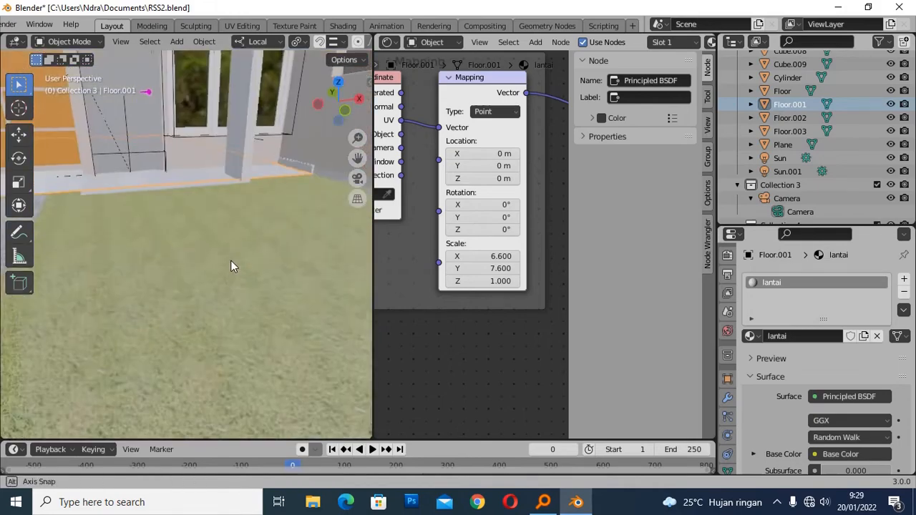
{"action": "scroll", "coordinate": [231, 262], "scroll_direction": "down", "scroll_amount": 5}
{"action": "left_click", "coordinate": [251, 263]}
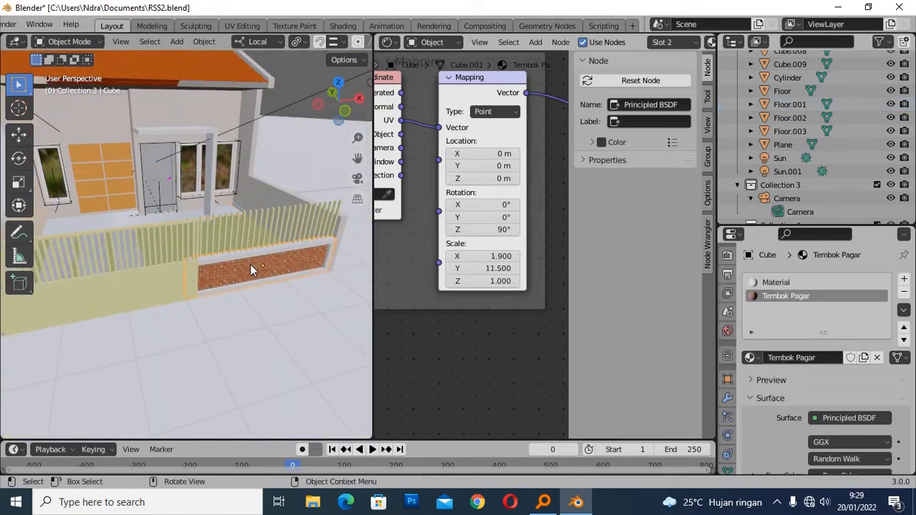
{"action": "left_click", "coordinate": [302, 334]}
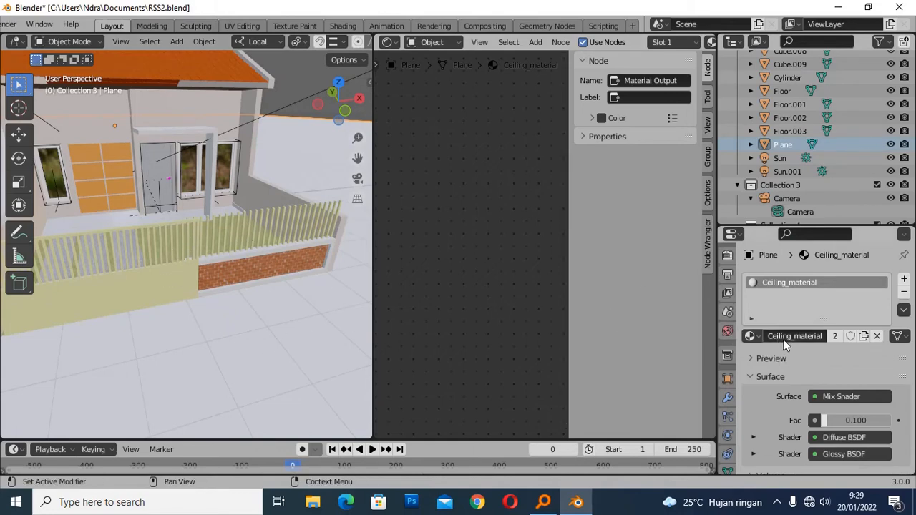
{"action": "left_click", "coordinate": [760, 337]}
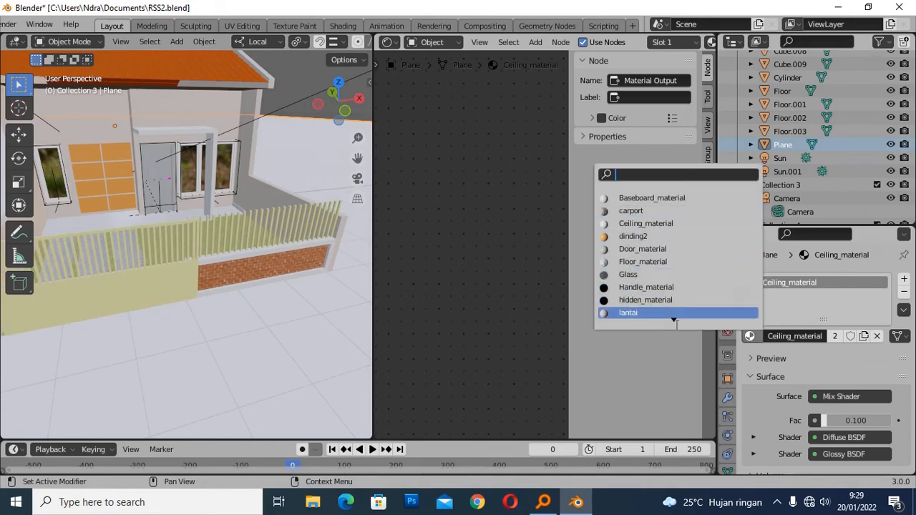
{"action": "left_click", "coordinate": [672, 317]}
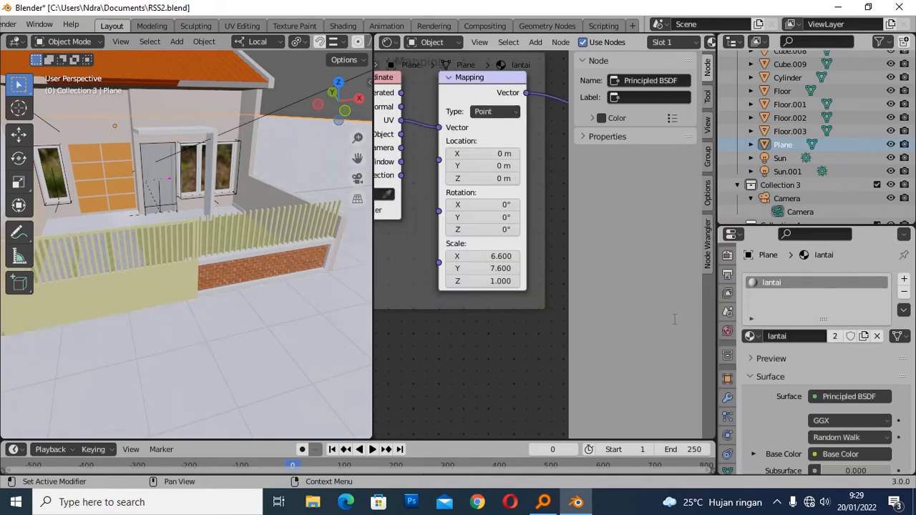
{"action": "left_click", "coordinate": [760, 336]}
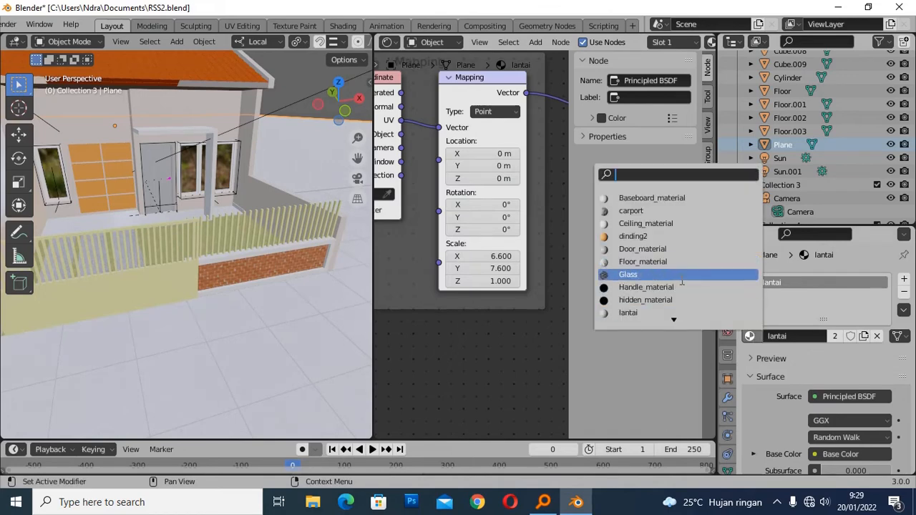
{"action": "scroll", "coordinate": [683, 281], "scroll_direction": "down", "scroll_amount": 8}
{"action": "scroll", "coordinate": [685, 279], "scroll_direction": "down", "scroll_amount": 2}
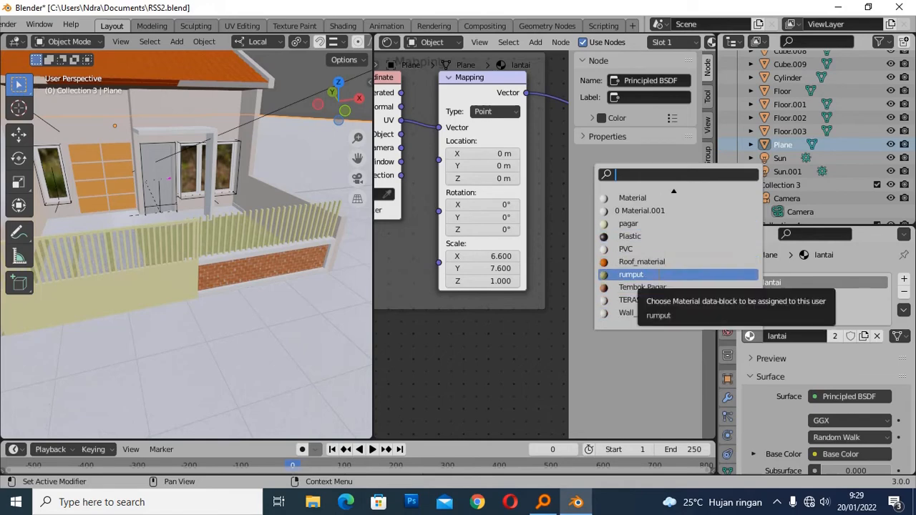
{"action": "left_click", "coordinate": [631, 274]}
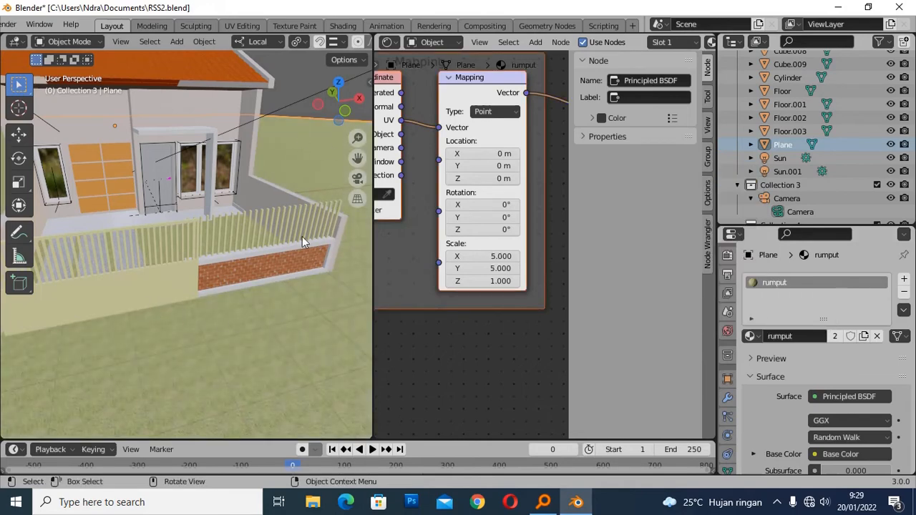
Step: Examine the brick fence wall, the terrace floor, the grass yard and the carport strips from near and far
{"action": "left_click", "coordinate": [240, 272]}
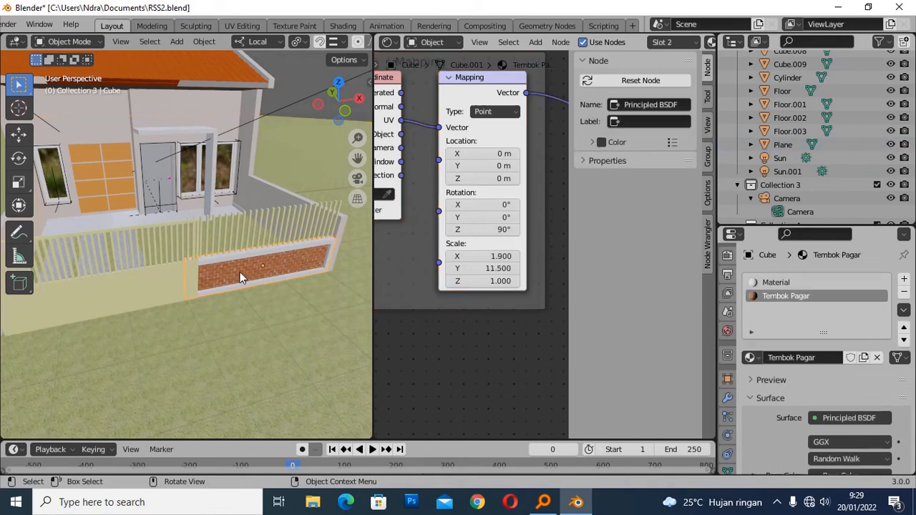
{"action": "left_click", "coordinate": [176, 136]}
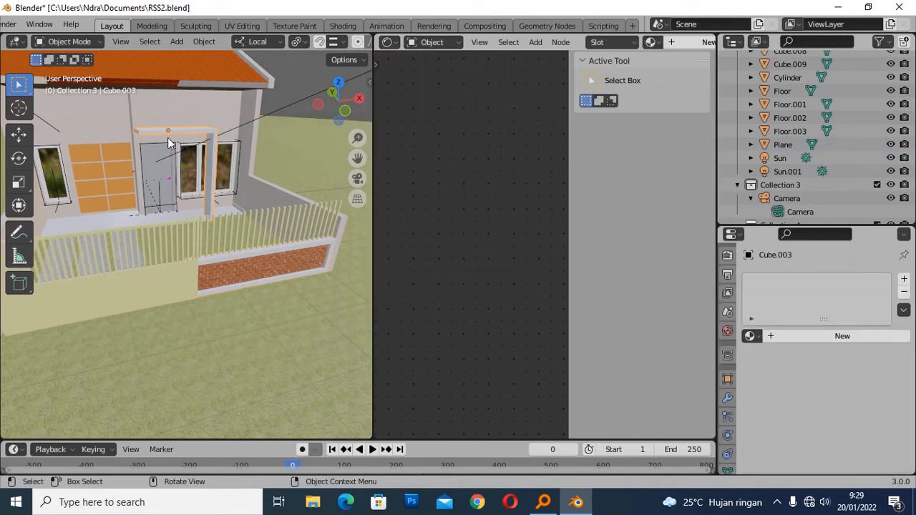
{"action": "left_click", "coordinate": [246, 186]}
{"action": "left_click", "coordinate": [265, 264]}
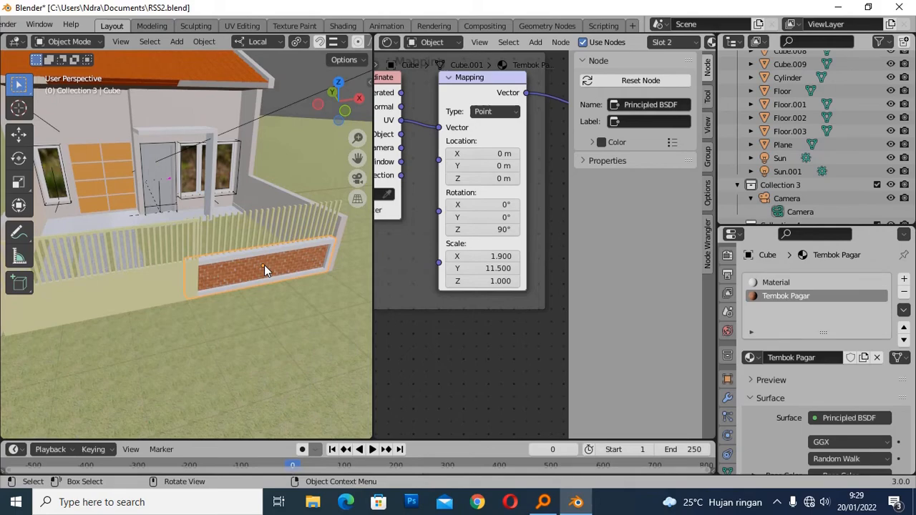
{"action": "scroll", "coordinate": [261, 270], "scroll_direction": "up", "scroll_amount": 5}
{"action": "mouse_move", "coordinate": [311, 361]}
{"action": "middle_mouse_down"}
{"action": "mouse_move", "coordinate": [318, 353]}
{"action": "mouse_move", "coordinate": [299, 341]}
{"action": "mouse_move", "coordinate": [309, 345]}
{"action": "middle_mouse_up"}
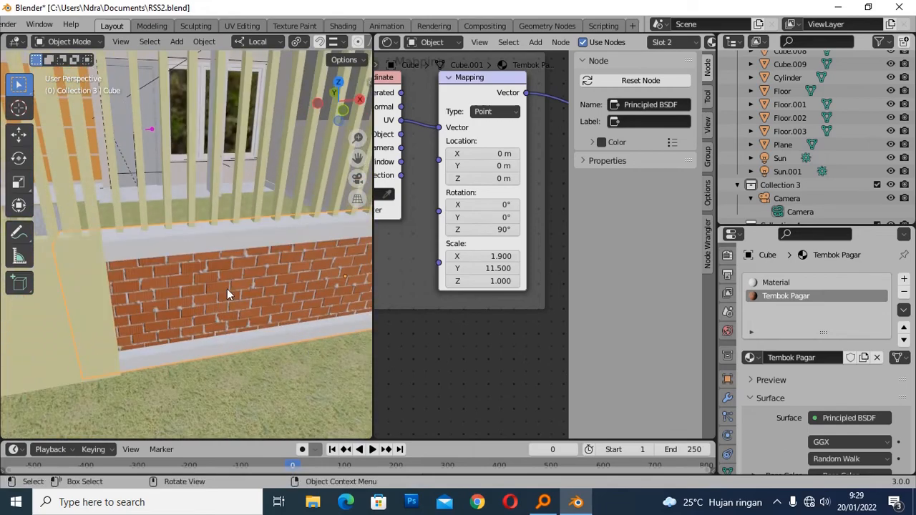
{"action": "scroll", "coordinate": [217, 292], "scroll_direction": "down", "scroll_amount": 10}
{"action": "scroll", "coordinate": [150, 247], "scroll_direction": "up", "scroll_amount": 8}
{"action": "middle_click_drag", "start_coordinate": [155, 250], "coordinate": [181, 257]}
{"action": "scroll", "coordinate": [222, 358], "scroll_direction": "up", "scroll_amount": 4}
{"action": "middle_click_drag", "start_coordinate": [212, 357], "coordinate": [153, 353], "text": "shift"}
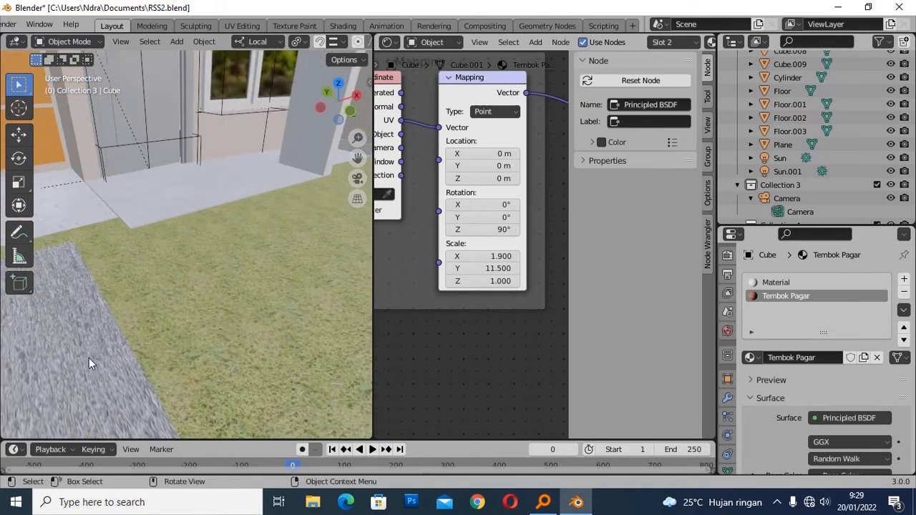
{"action": "scroll", "coordinate": [89, 358], "scroll_direction": "down", "scroll_amount": 3}
{"action": "middle_click_drag", "start_coordinate": [91, 259], "coordinate": [101, 235]}
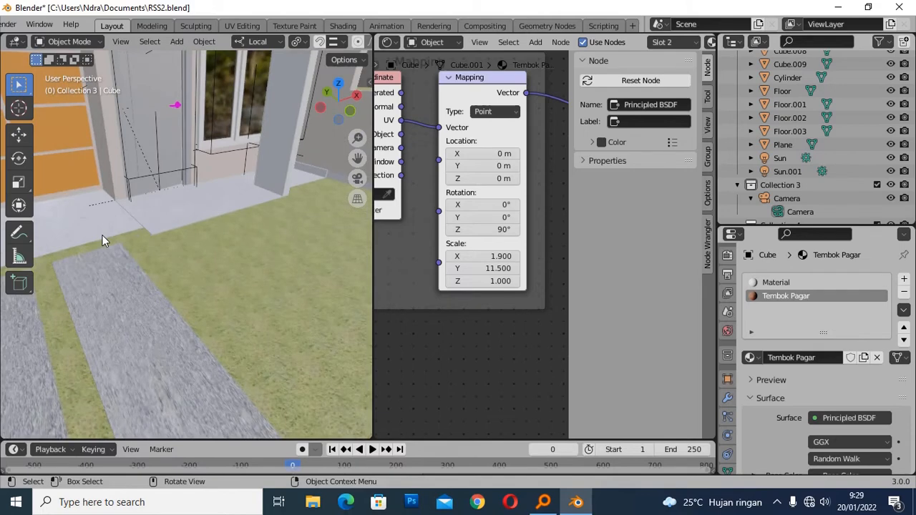
{"action": "scroll", "coordinate": [102, 235], "scroll_direction": "down", "scroll_amount": 3}
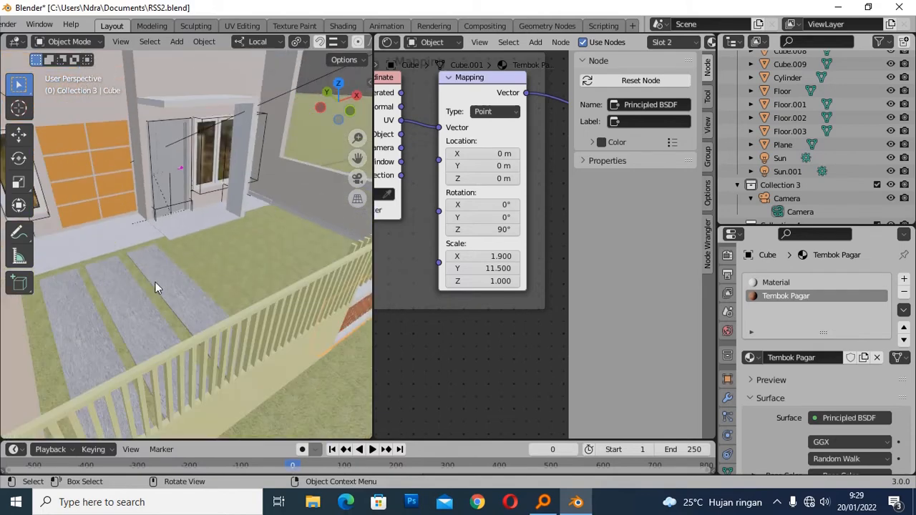
Step: Review the scene's render engine choices and its output format settings
{"action": "right_click", "coordinate": [372, 61]}
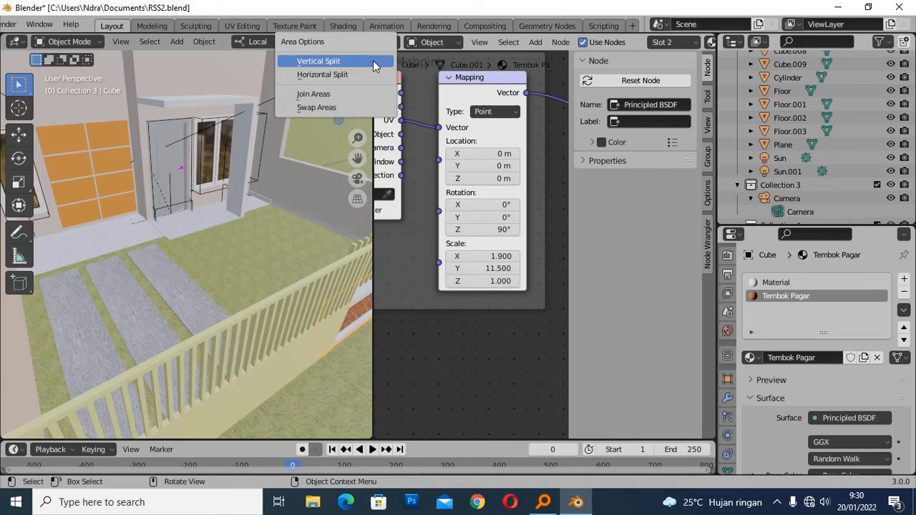
{"action": "left_click", "coordinate": [727, 255]}
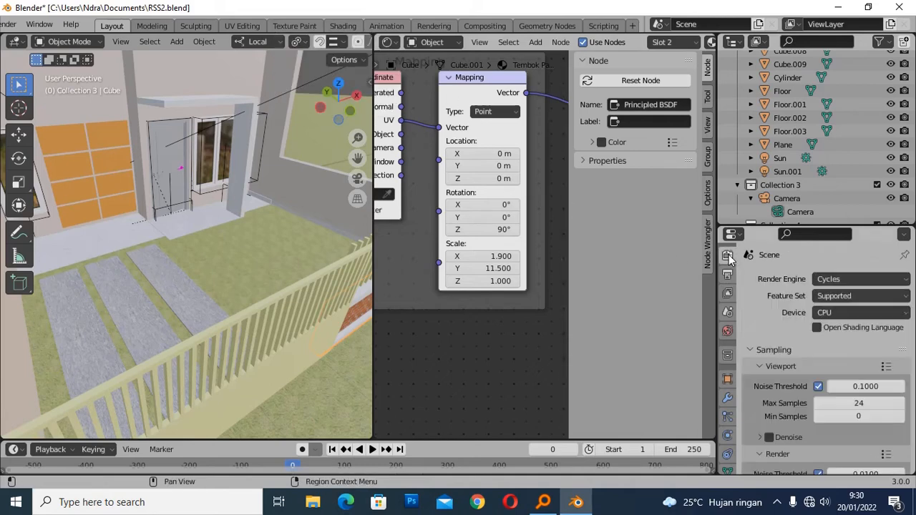
{"action": "left_click", "coordinate": [849, 279]}
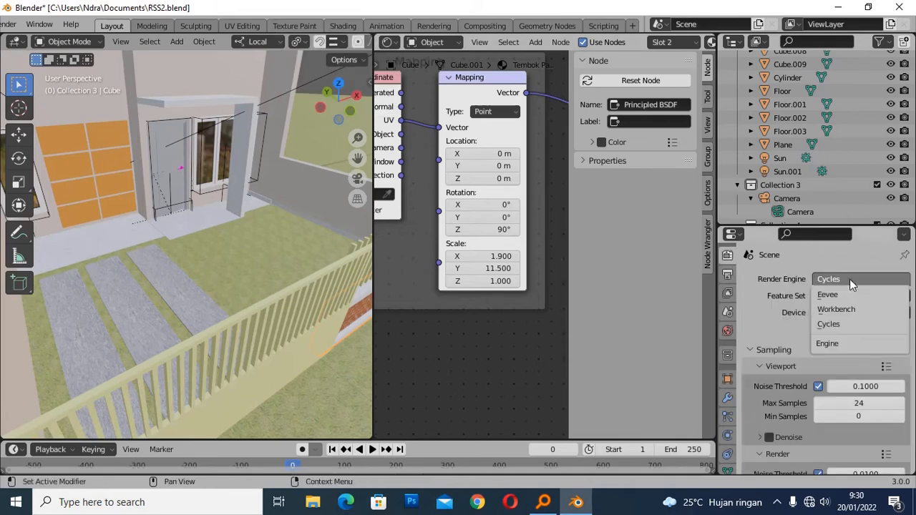
{"action": "left_click", "coordinate": [850, 279]}
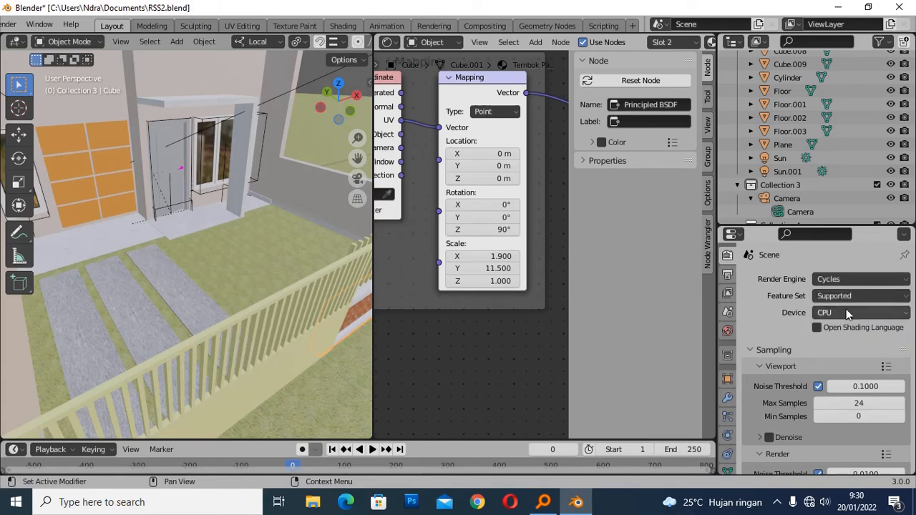
{"action": "left_click", "coordinate": [727, 275]}
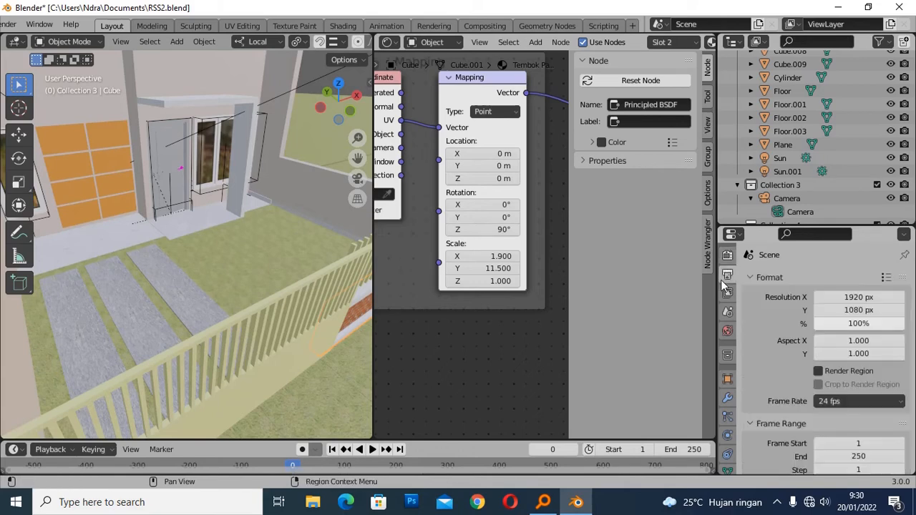
{"action": "left_click", "coordinate": [727, 256]}
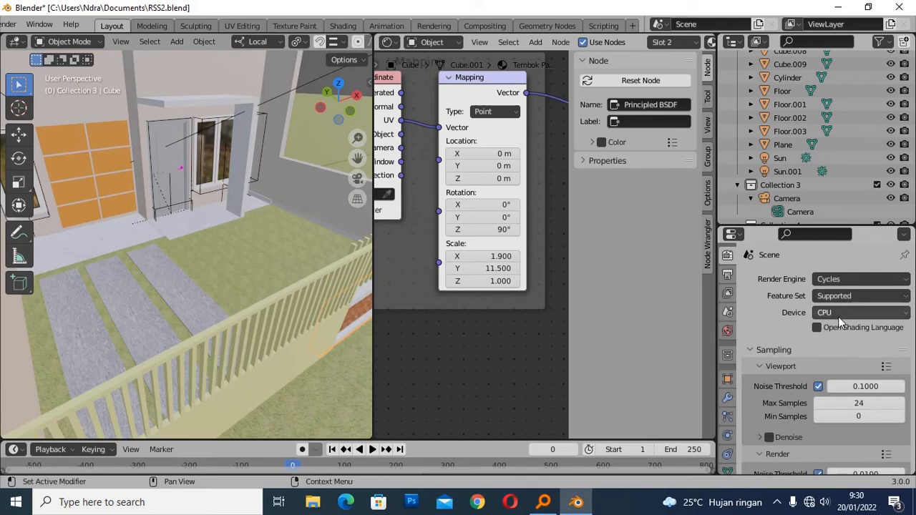
Step: Join the 3D viewport with the neighbouring shader editor so that the viewport takes over both areas
{"action": "scroll", "coordinate": [839, 316], "scroll_direction": "down", "scroll_amount": 3}
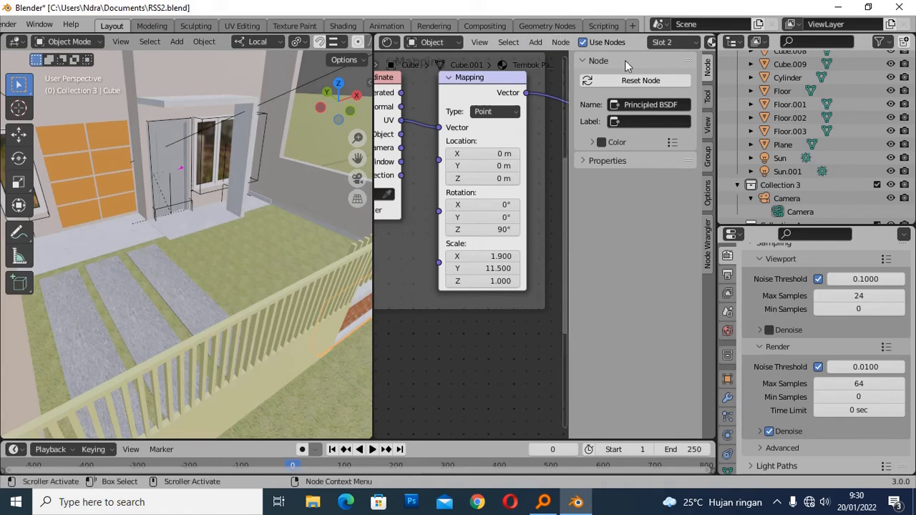
{"action": "right_click", "coordinate": [373, 52]}
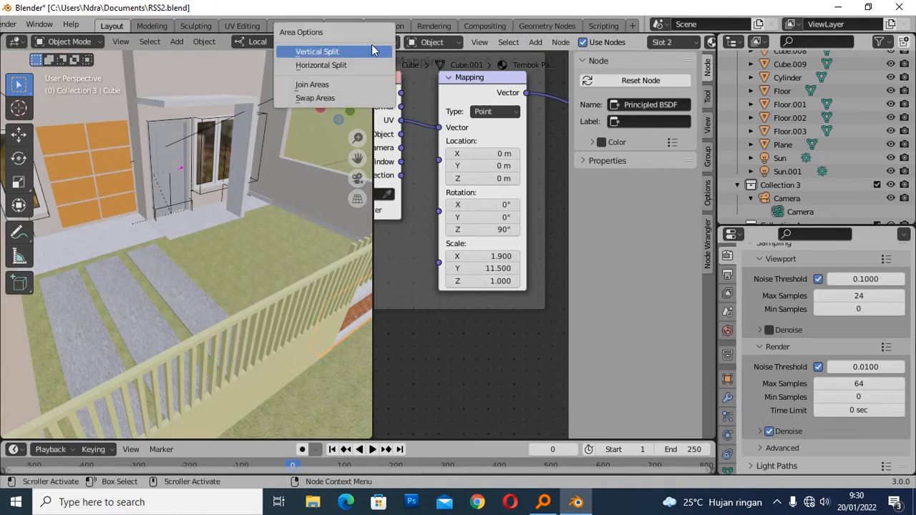
{"action": "left_click", "coordinate": [361, 84]}
{"action": "key", "text": "Escape"}
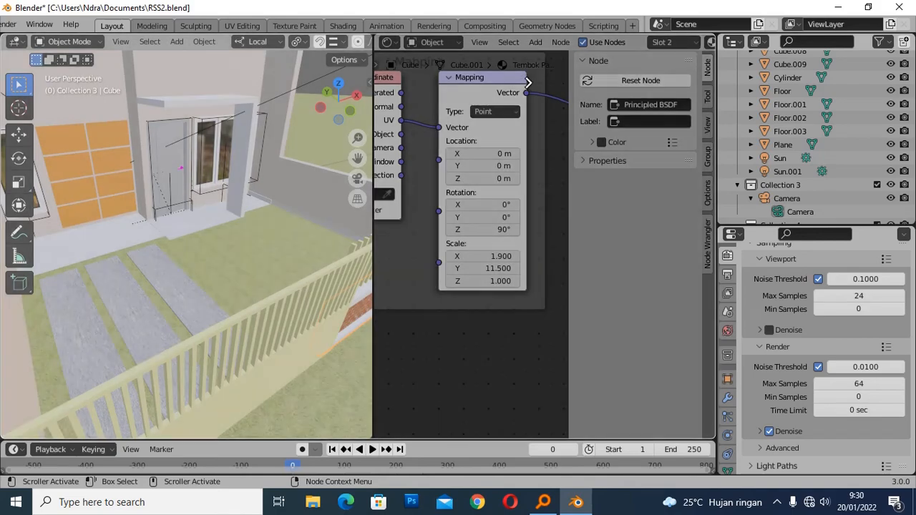
{"action": "left_click", "coordinate": [528, 83]}
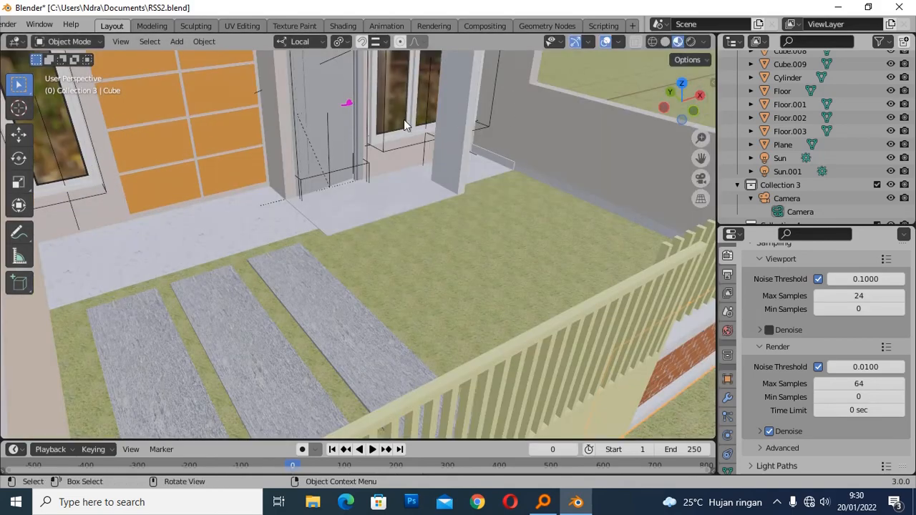
Step: Examine the two sun lights around the house and the light types available for adding
{"action": "scroll", "coordinate": [403, 120], "scroll_direction": "down", "scroll_amount": 7}
{"action": "middle_click_drag", "start_coordinate": [289, 92], "coordinate": [317, 115]}
{"action": "scroll", "coordinate": [316, 115], "scroll_direction": "up", "scroll_amount": 5}
{"action": "mouse_move", "coordinate": [509, 196]}
{"action": "middle_mouse_down"}
{"action": "mouse_move", "coordinate": [480, 201]}
{"action": "mouse_move", "coordinate": [499, 188]}
{"action": "middle_mouse_up"}
{"action": "scroll", "coordinate": [499, 188], "scroll_direction": "down", "scroll_amount": 5}
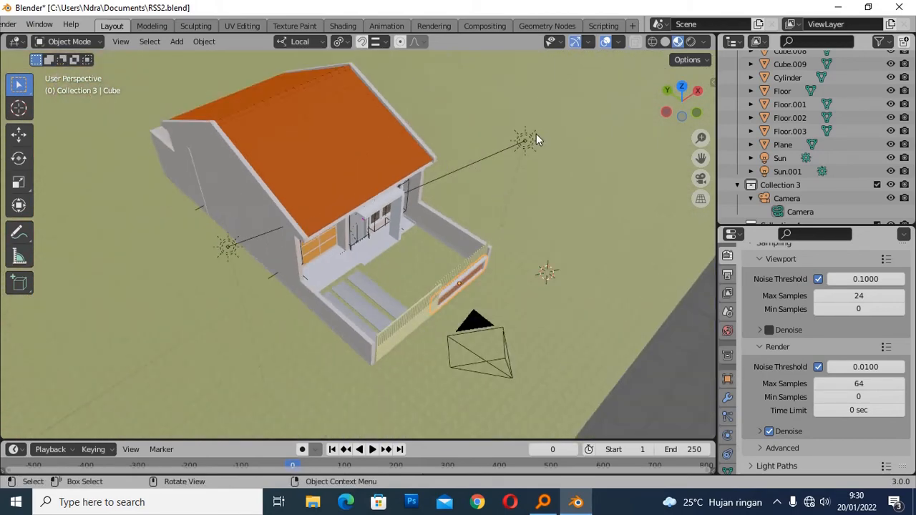
{"action": "left_click", "coordinate": [527, 141]}
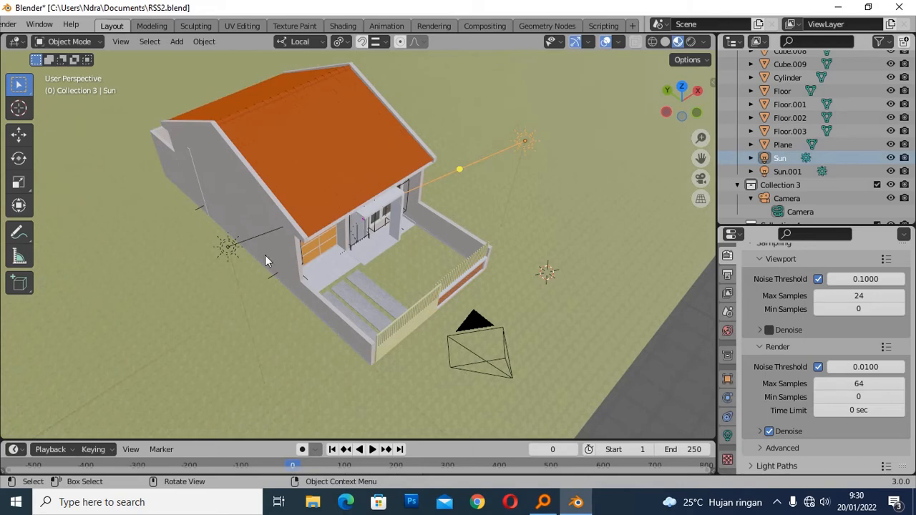
{"action": "left_click", "coordinate": [229, 247]}
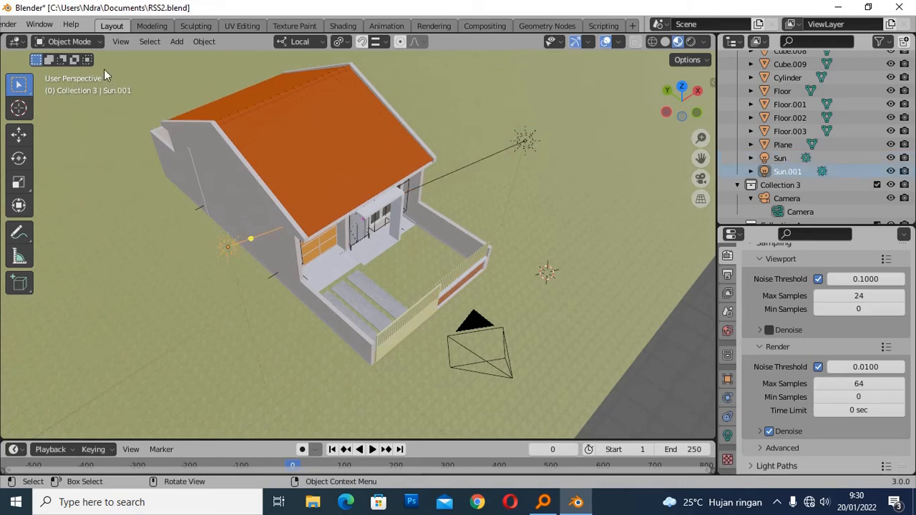
{"action": "left_click", "coordinate": [176, 41]}
{"action": "mouse_move", "coordinate": [200, 226]}
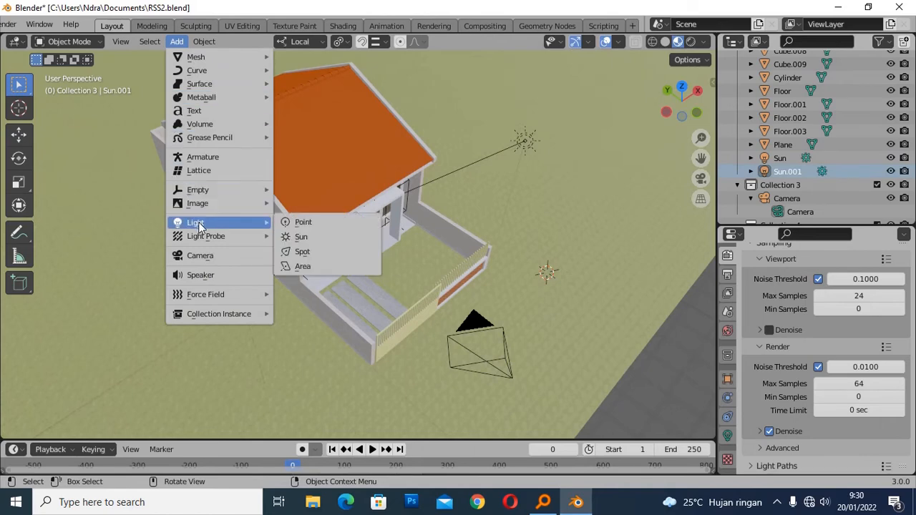
Step: Select the sun light named Sun and check its light settings, including strength and angle
{"action": "left_click", "coordinate": [527, 141]}
{"action": "middle_click_drag", "start_coordinate": [551, 269], "coordinate": [506, 253]}
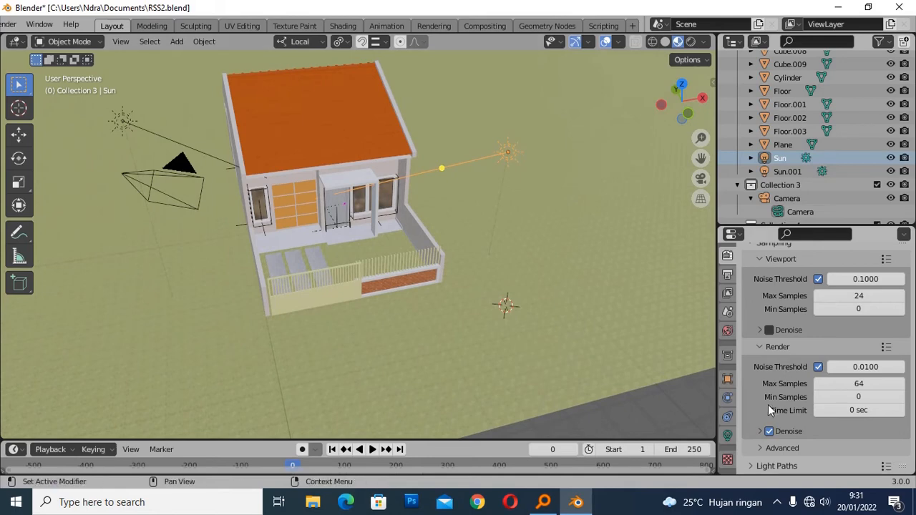
{"action": "left_click", "coordinate": [728, 437]}
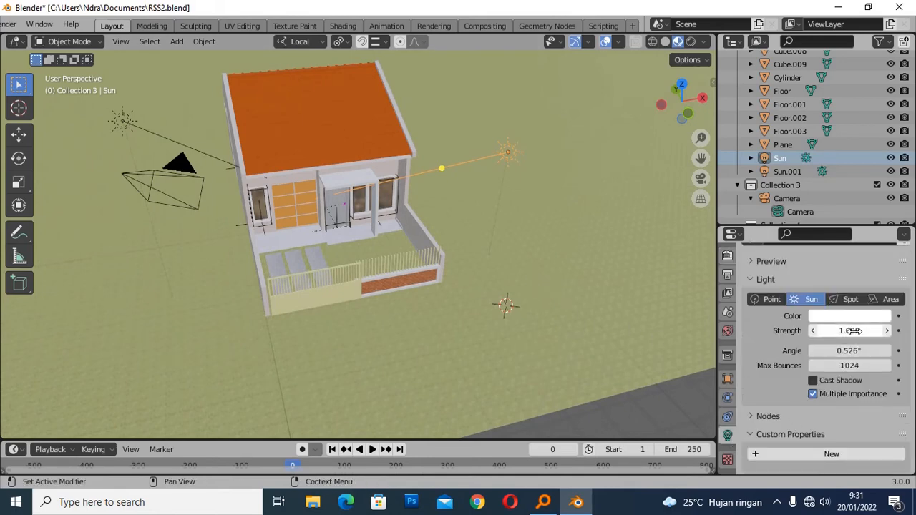
{"action": "scroll", "coordinate": [833, 357], "scroll_direction": "up", "scroll_amount": 1}
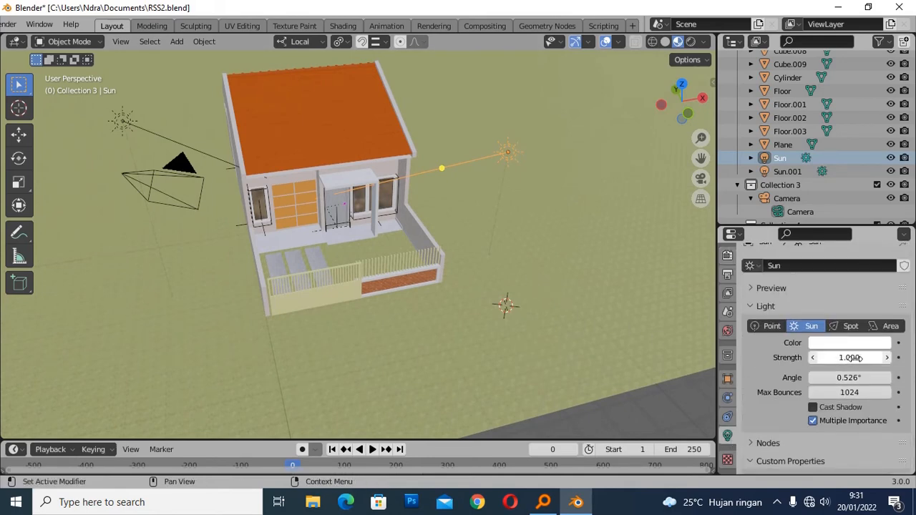
{"action": "left_click", "coordinate": [856, 358]}
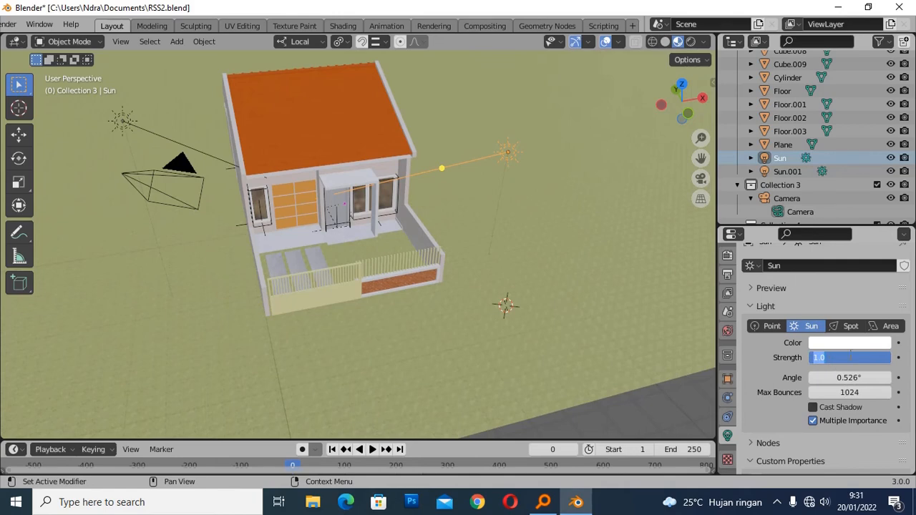
{"action": "left_click", "coordinate": [868, 377]}
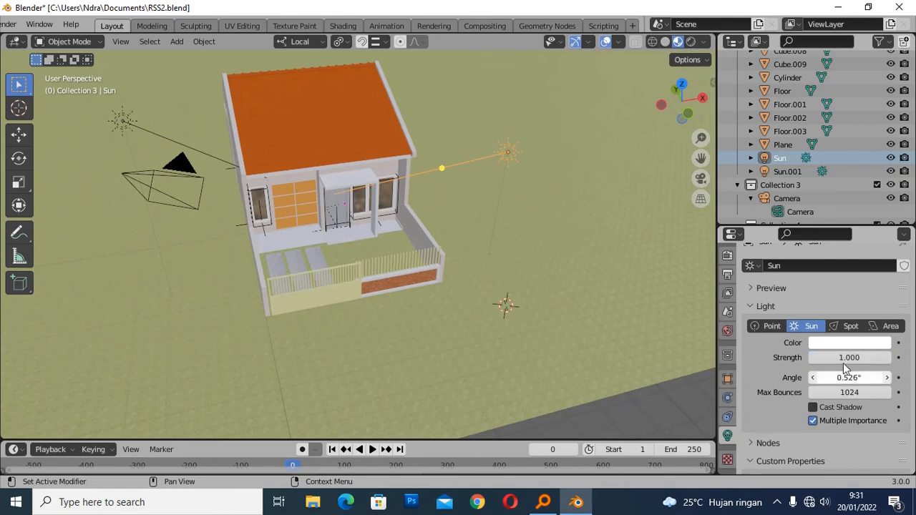
Step: Reframe the camera on the front of the house, including roof, yard and fence, and render the image
{"action": "scroll", "coordinate": [406, 199], "scroll_direction": "up", "scroll_amount": 3}
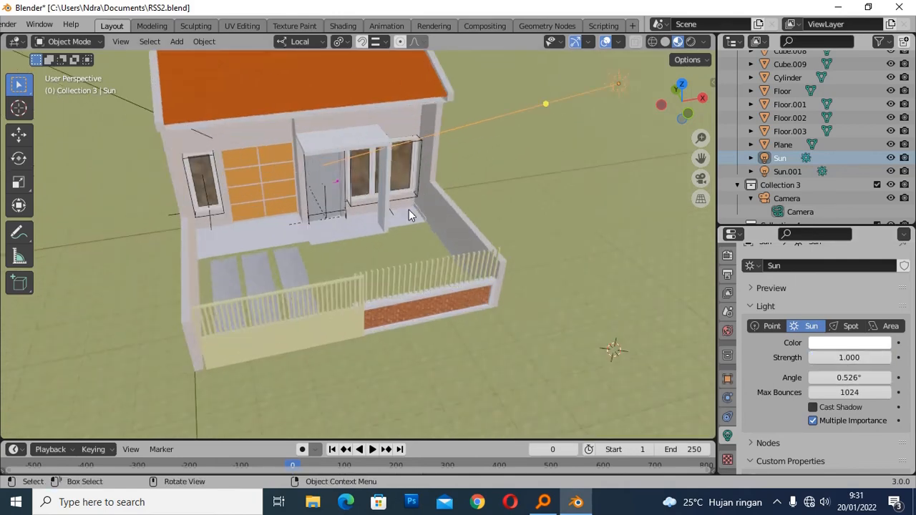
{"action": "key", "text": "KP_0"}
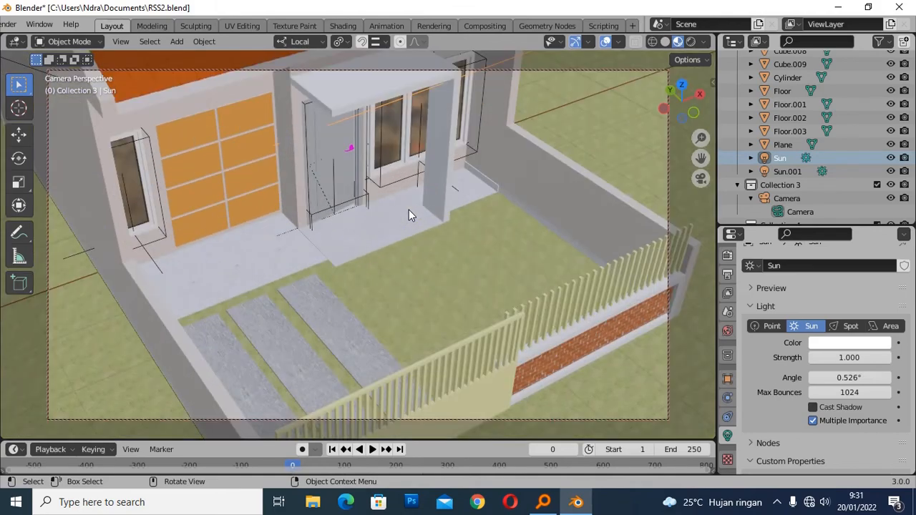
{"action": "scroll", "coordinate": [402, 218], "scroll_direction": "down", "scroll_amount": 3}
{"action": "middle_click_drag", "start_coordinate": [453, 279], "coordinate": [357, 307]}
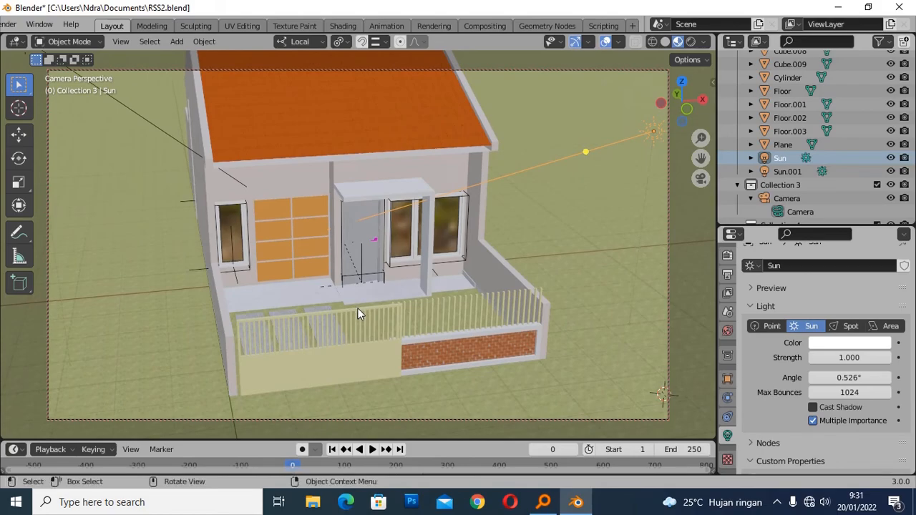
{"action": "key", "text": "F12"}
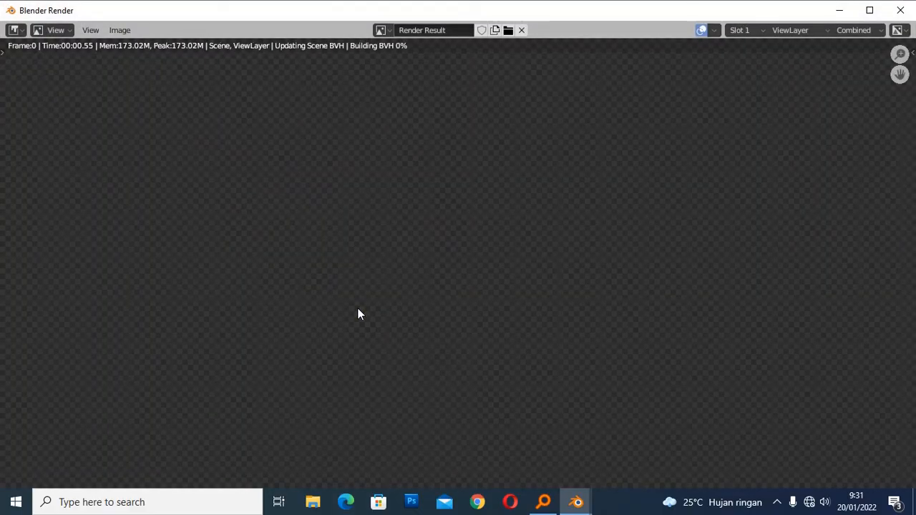